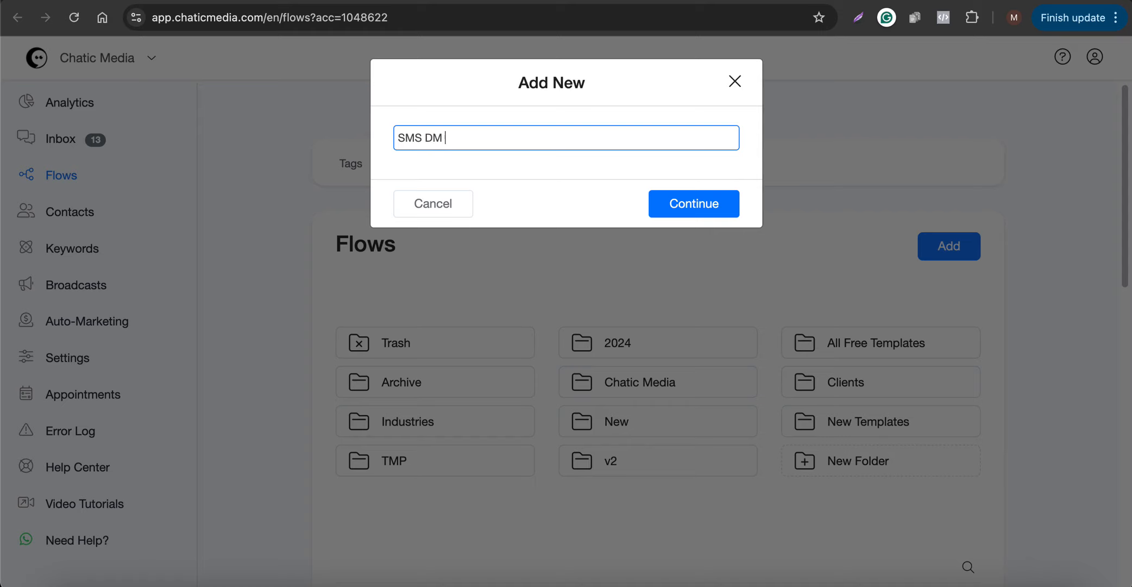
# Create the new flow named SMS DM Keyword and open its Send Message block for editing.
pyautogui.write('eyword')
pyautogui.click(687, 210)
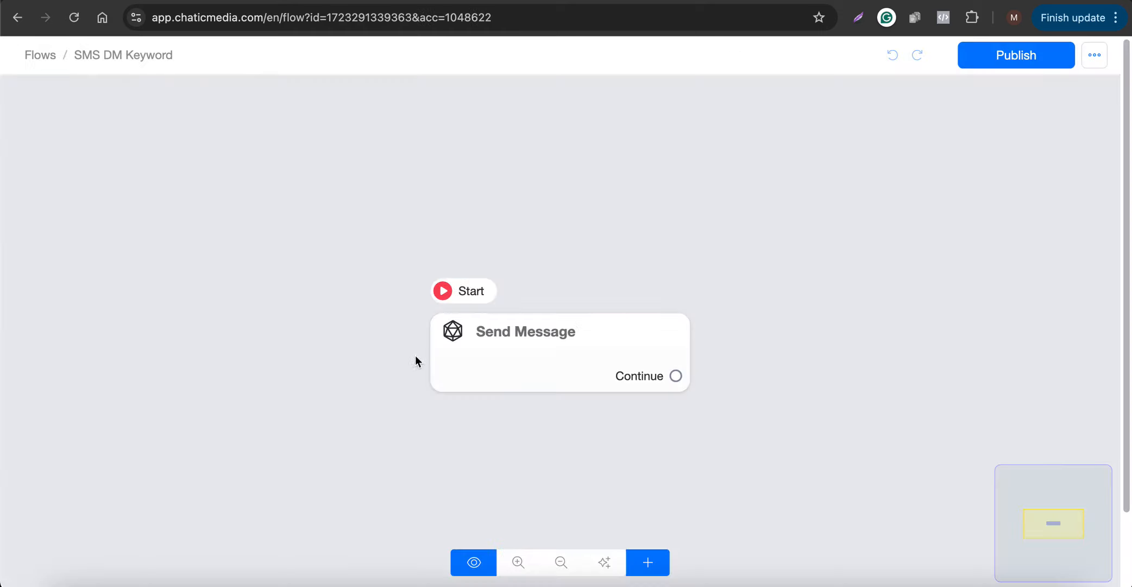
pyautogui.click(537, 372)
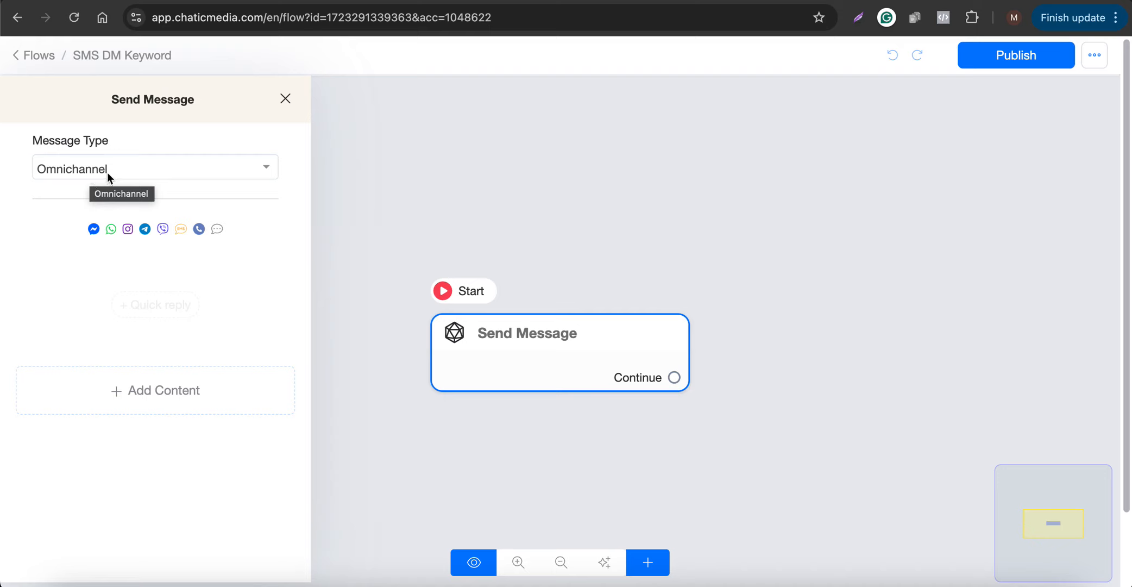
# In the Google Docs script, remove the bullet before the chatbot's welcome reply and copy the message without its quotation marks.
pyautogui.click(986, 1)
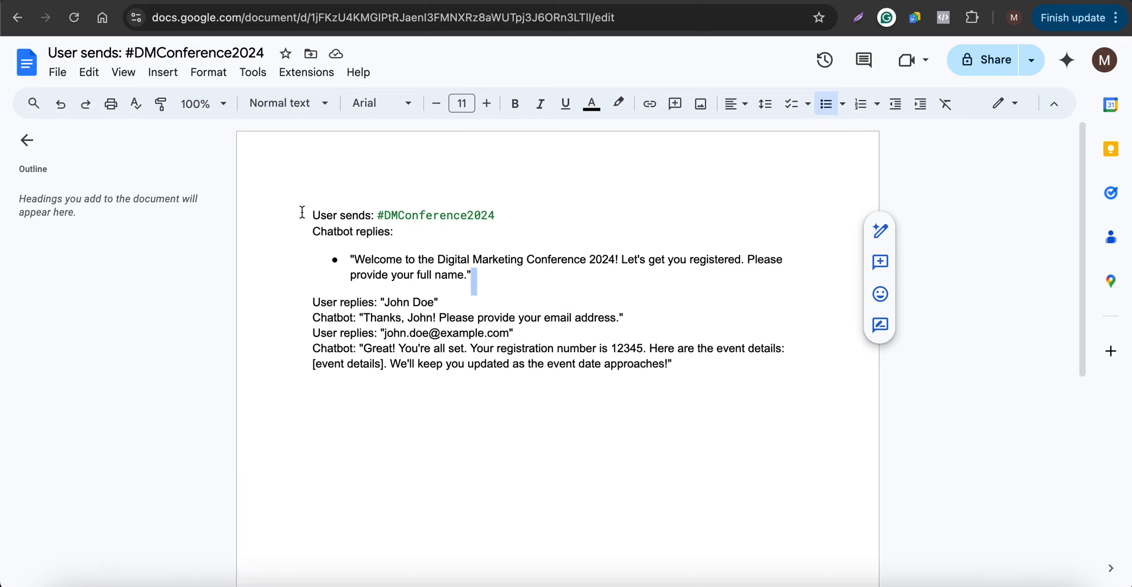
pyautogui.moveTo(302, 212); pyautogui.dragTo(480, 216)
pyautogui.click(380, 216)
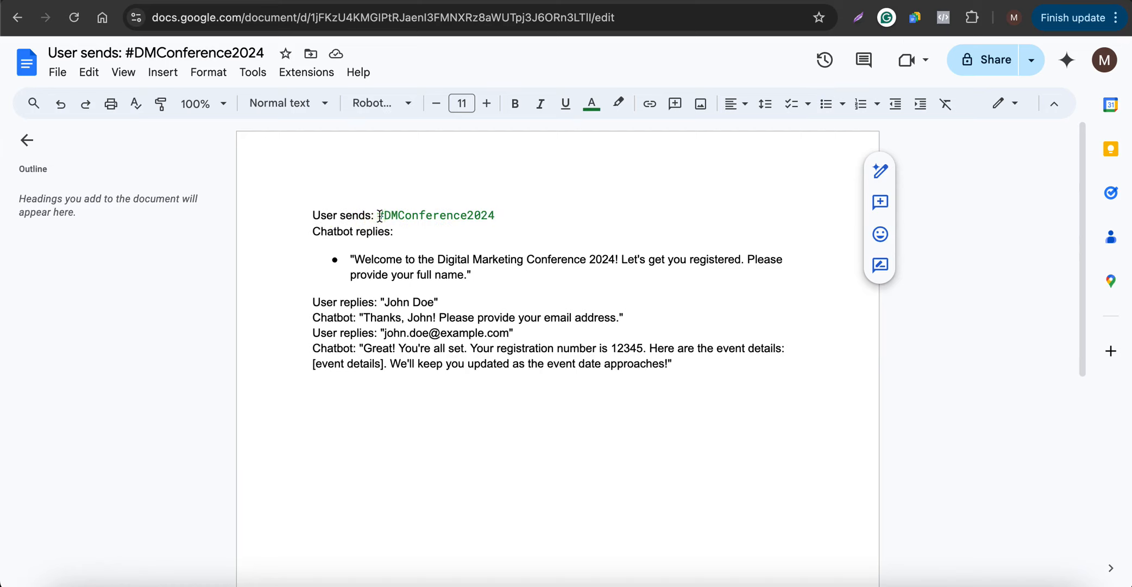
pyautogui.moveTo(380, 216); pyautogui.dragTo(526, 219)
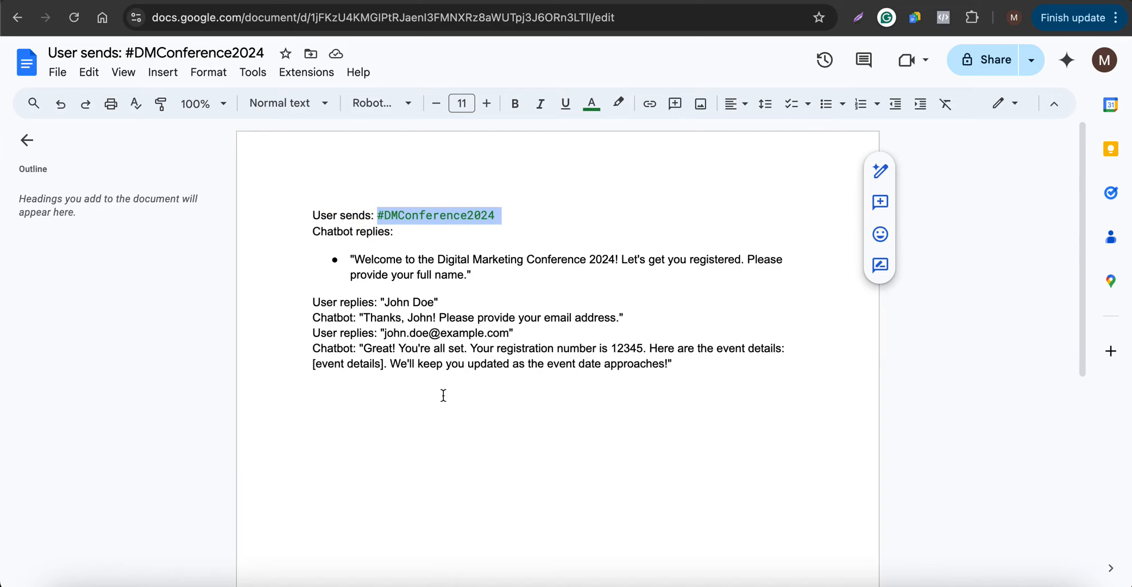
pyautogui.moveTo(353, 259); pyautogui.dragTo(413, 297)
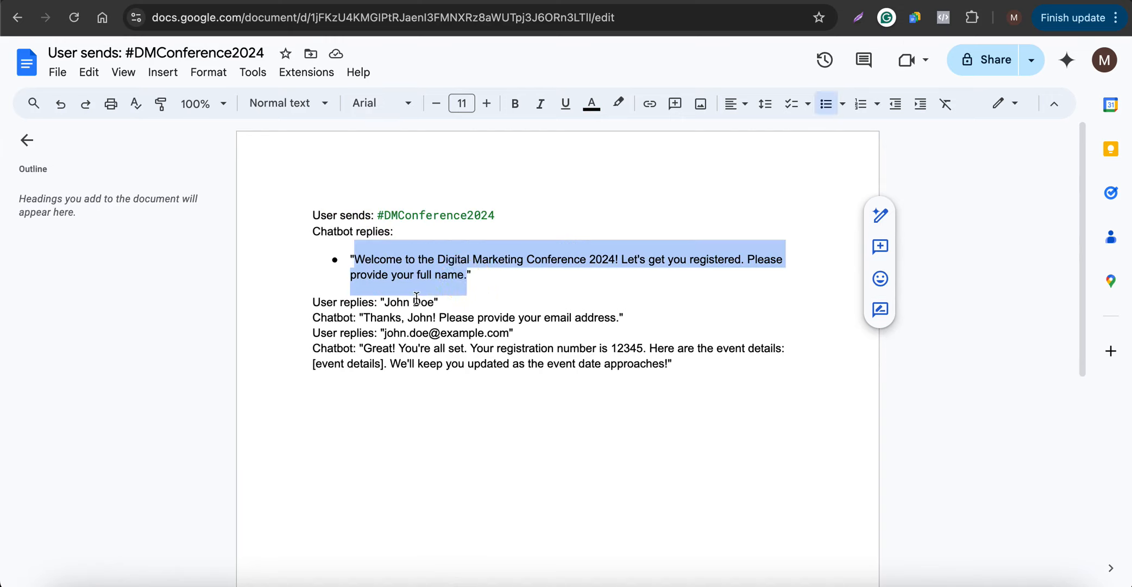
pyautogui.click(337, 255)
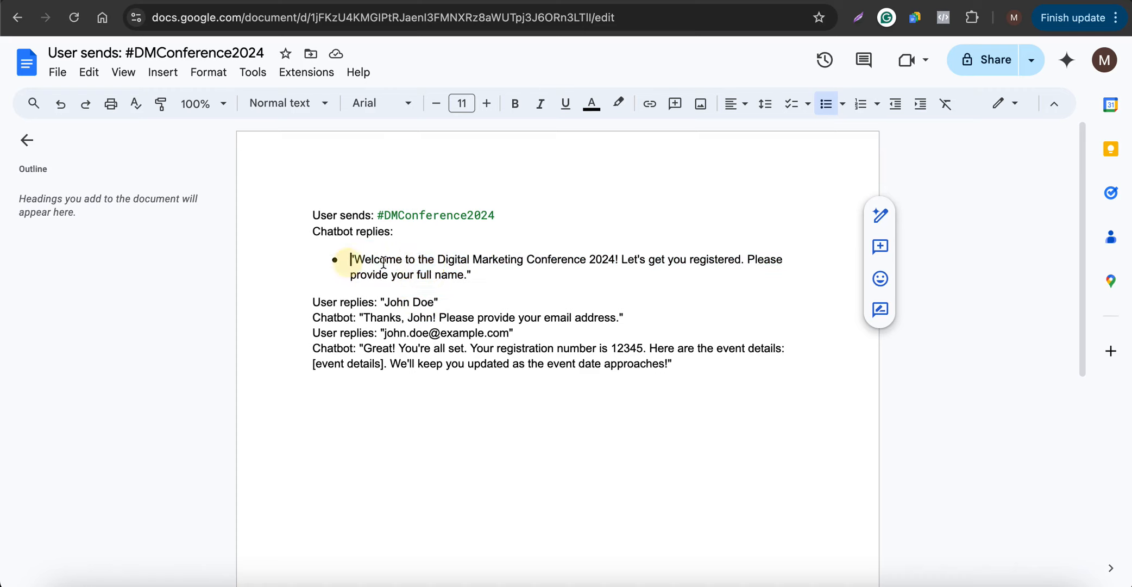
pyautogui.press('BackSpace')
pyautogui.press('BackSpace')
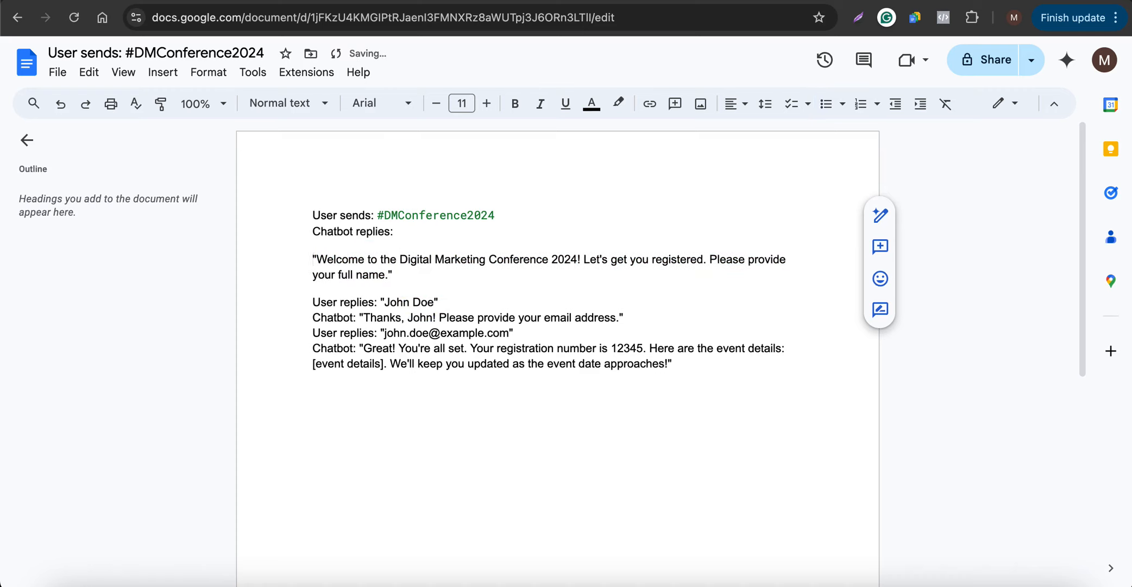
pyautogui.moveTo(328, 260)
pyautogui.mouseDown()
pyautogui.moveTo(385, 270)
pyautogui.moveTo(316, 260)
pyautogui.mouseUp()
pyautogui.press('super+c')
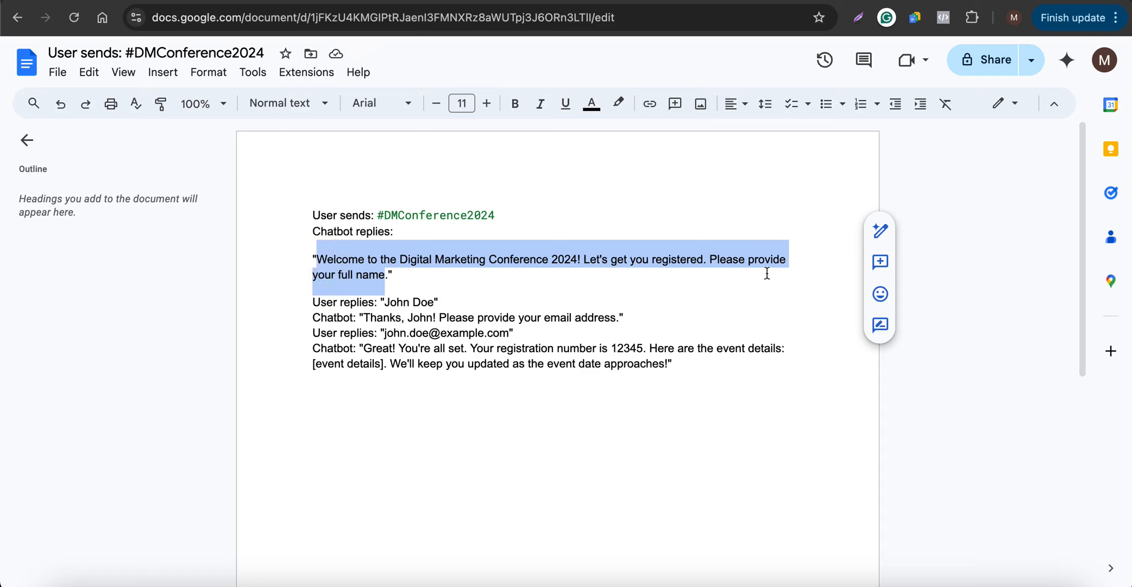
# Switch back to the Chatic Media flow and add Get User Data content to the Send Message block.
pyautogui.click(607, 2)
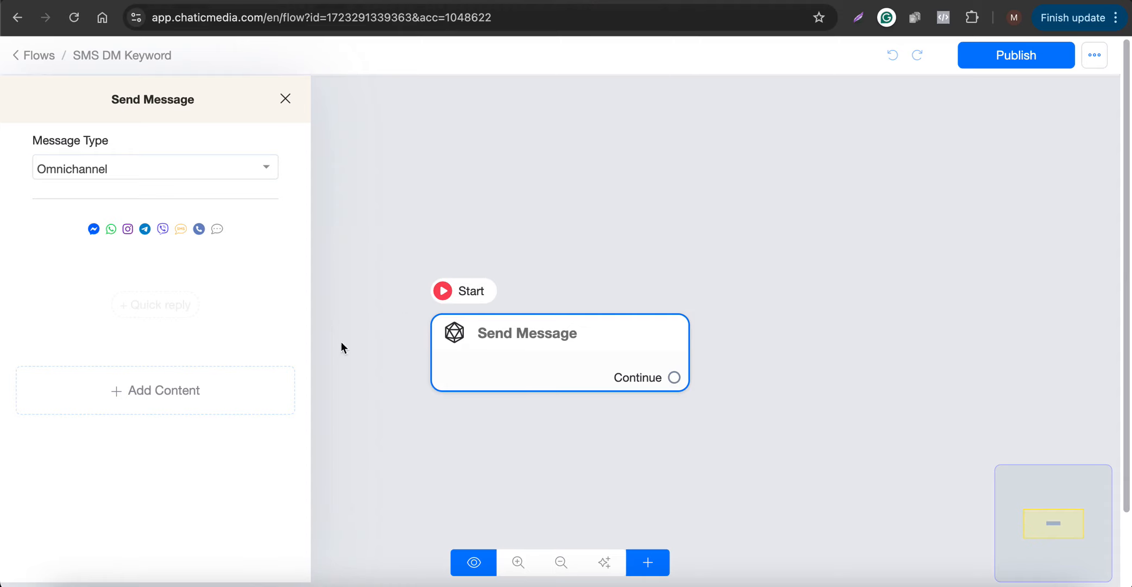
pyautogui.click(192, 389)
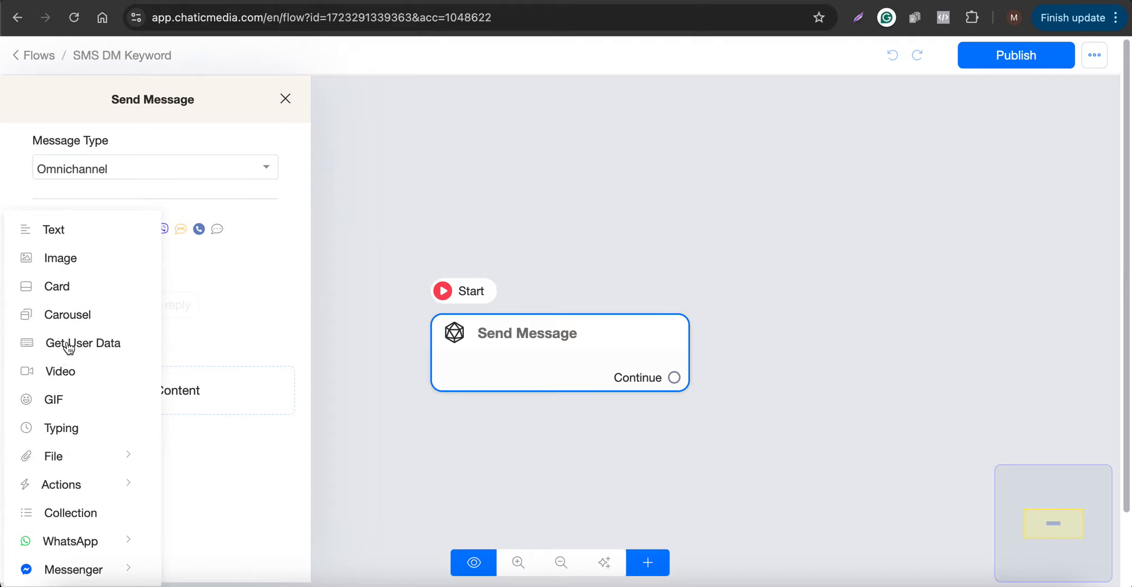
pyautogui.click(115, 346)
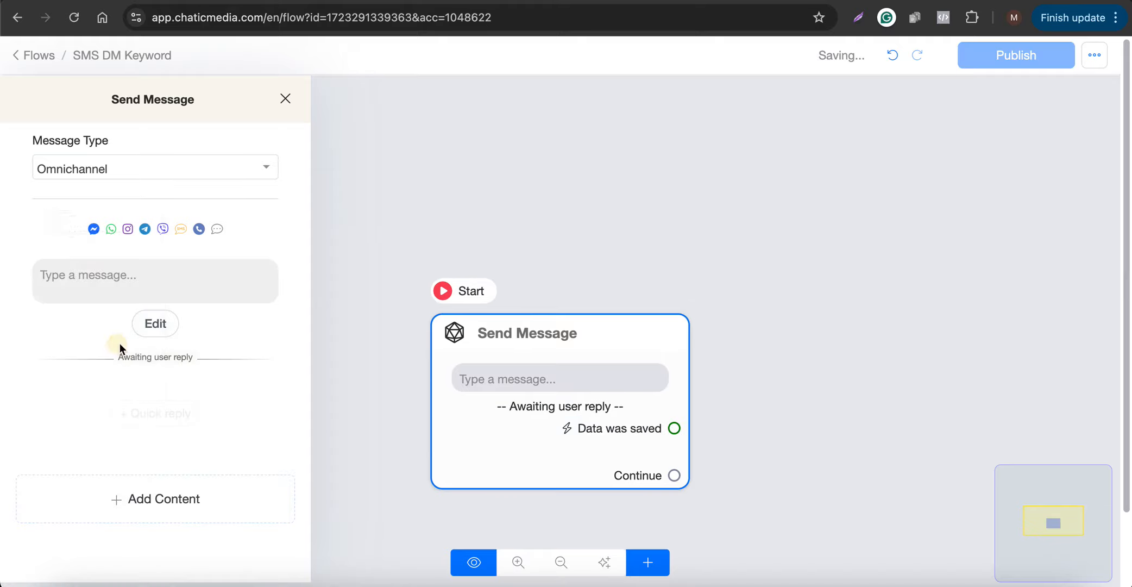
# Set the user data request to a Text reply saved to Full Name, with an empty skip button label.
pyautogui.click(155, 323)
pyautogui.click(509, 157)
pyautogui.click(434, 214)
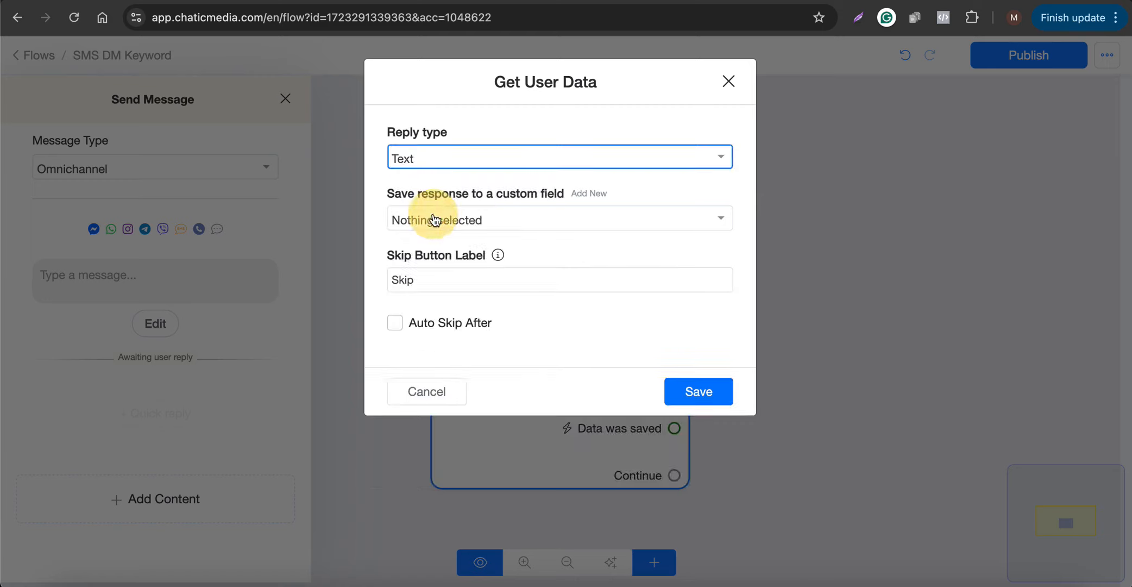
pyautogui.click(434, 222)
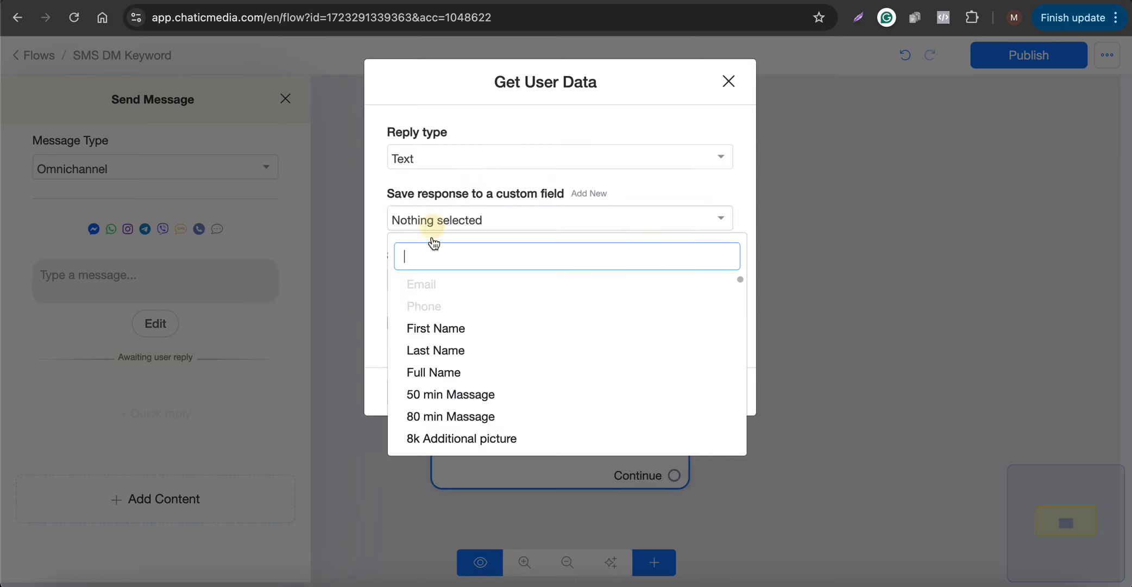
pyautogui.click(432, 372)
pyautogui.click(407, 272)
pyautogui.click(463, 285)
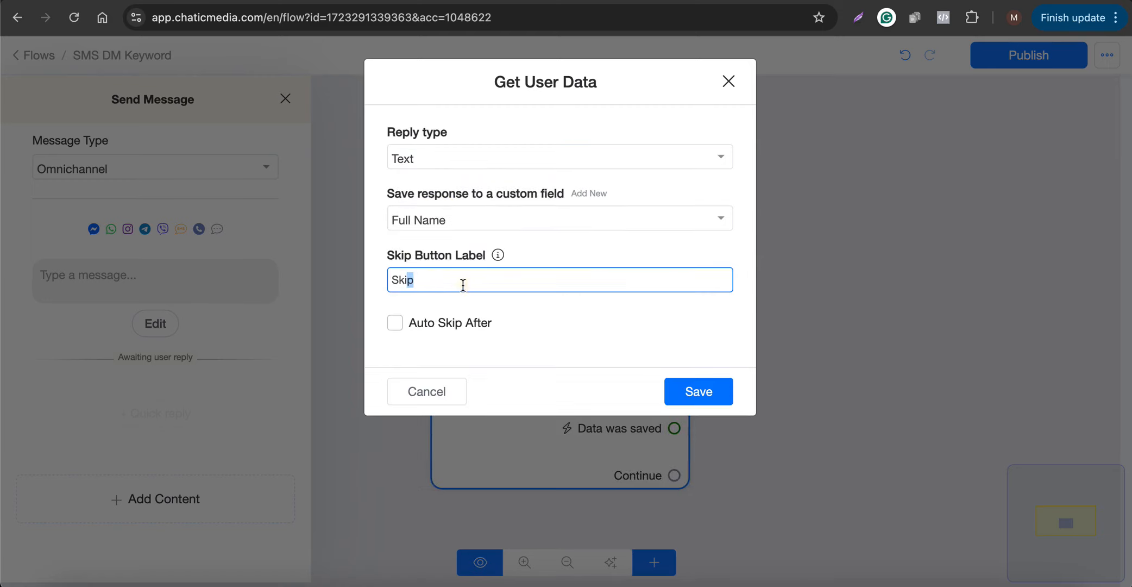
pyautogui.doubleClick(463, 285)
pyautogui.press('BackSpace')
pyautogui.click(698, 390)
# Paste the copied welcome message into the block and start a separate paragraph at "Let's get you registered".
pyautogui.click(117, 281)
pyautogui.press('super+v')
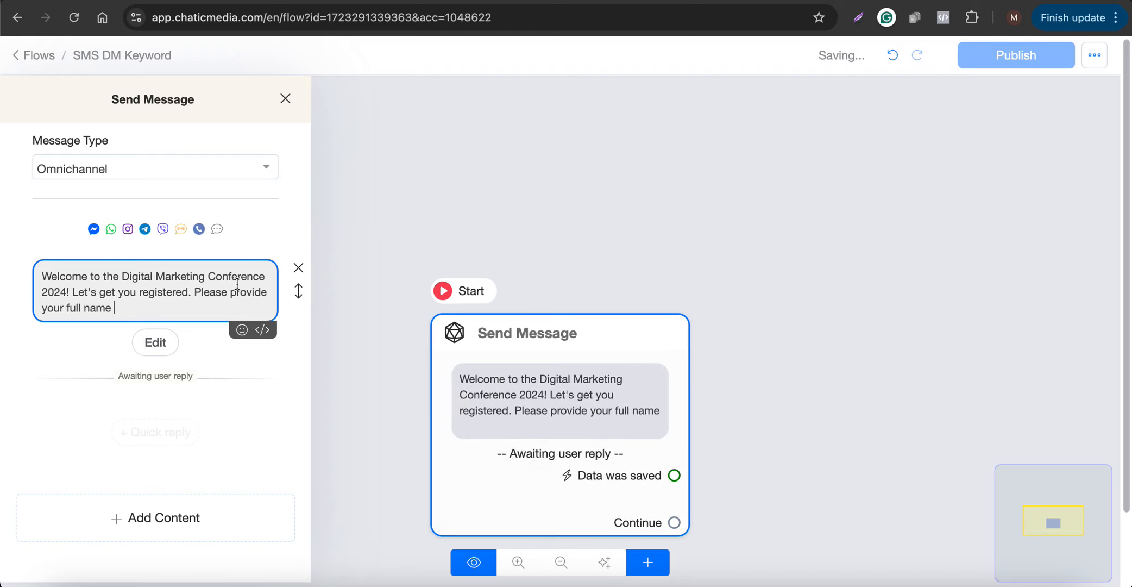
pyautogui.click(73, 292)
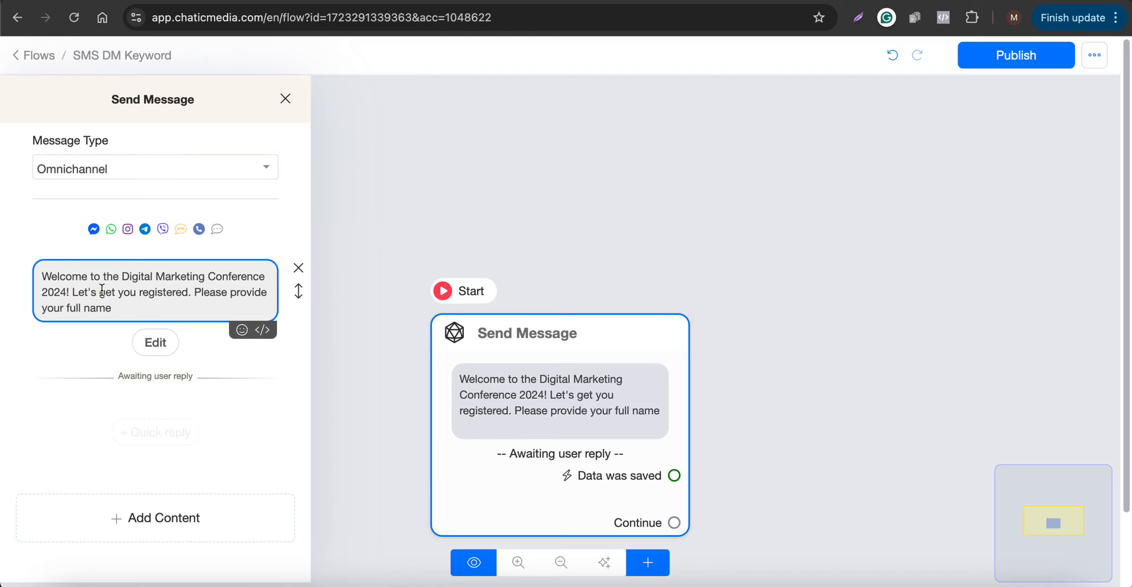
pyautogui.press('Return')
pyautogui.press('Return')
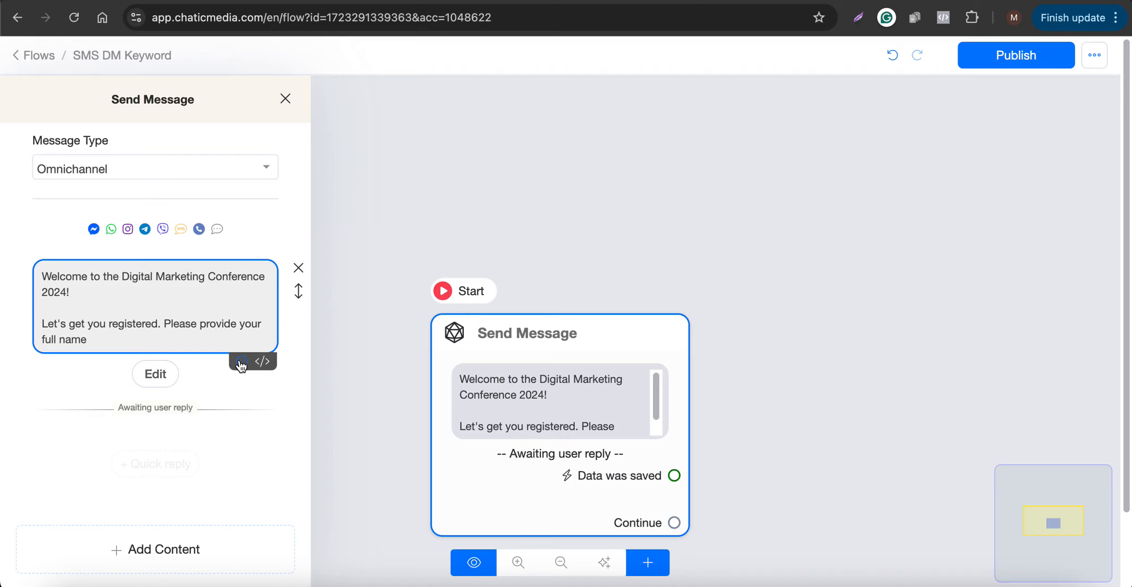
# Append a pointing-down emoji after "full name" and close the message editor.
pyautogui.click(242, 361)
pyautogui.click(27, 452)
pyautogui.click(434, 249)
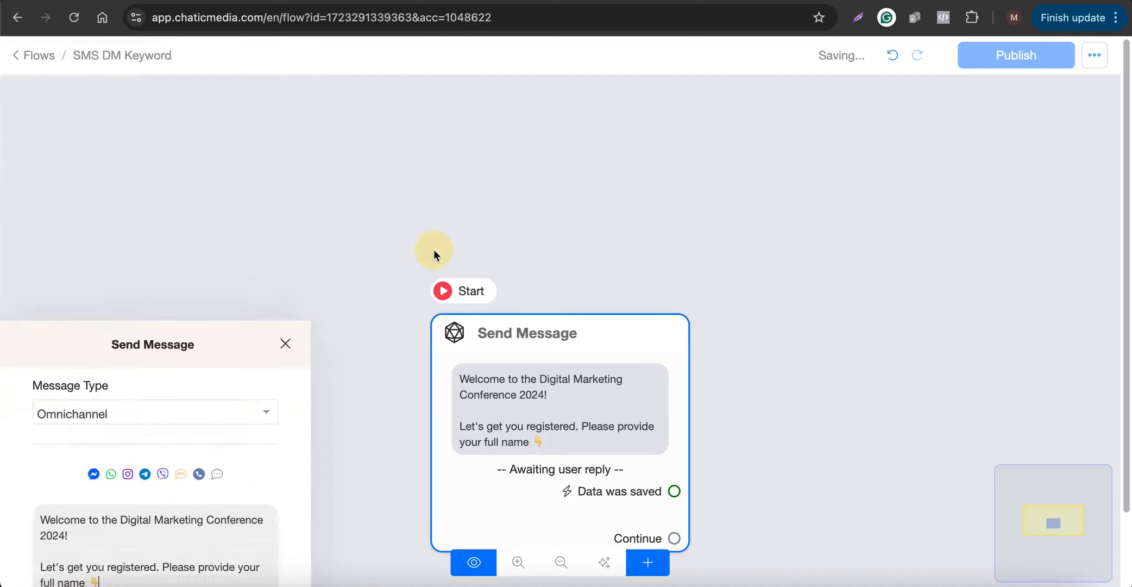
# Connect the "Data was saved" output to a new Send Message block to the right of the first one.
pyautogui.scroll(-1, 277, 224)
pyautogui.scroll(5, 485, 324)
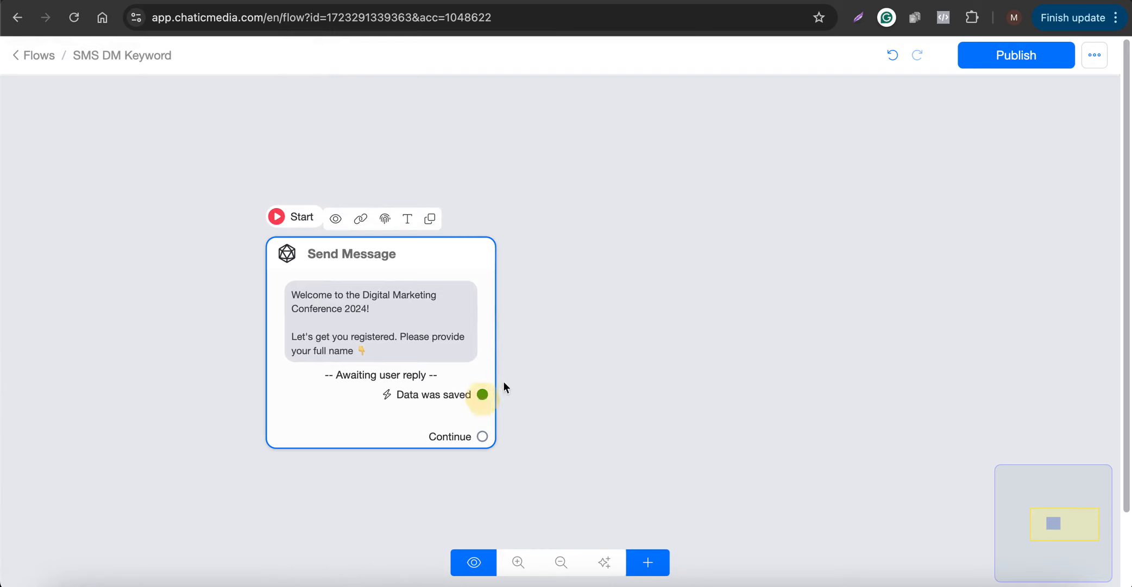
pyautogui.moveTo(483, 394); pyautogui.dragTo(697, 254)
# Switch to the Google Docs script and copy the chatbot reply that asks for the email address.
pyautogui.click(944, 2)
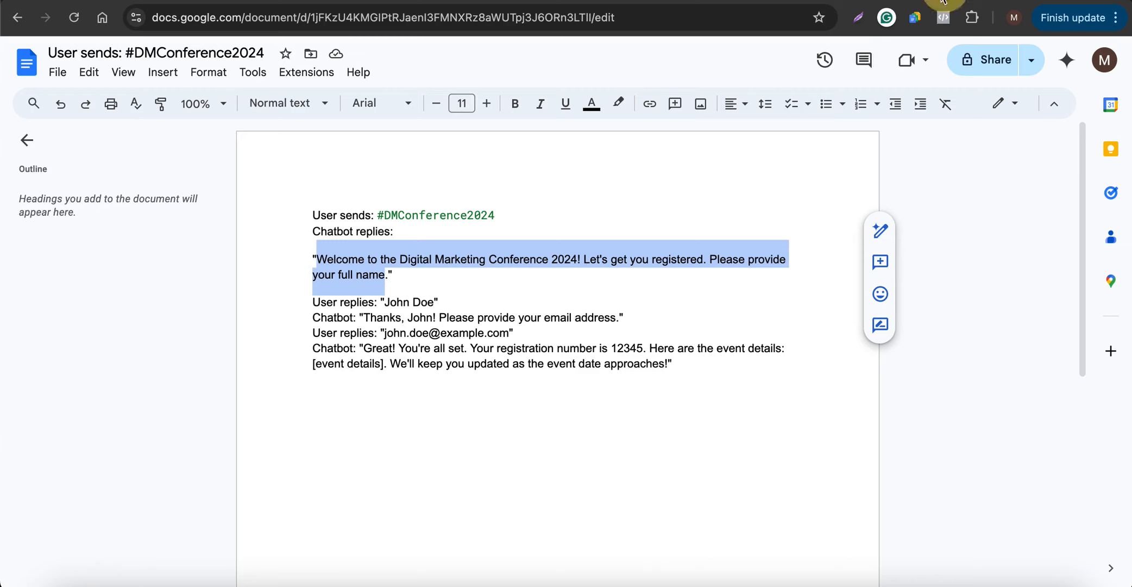
pyautogui.click(383, 314)
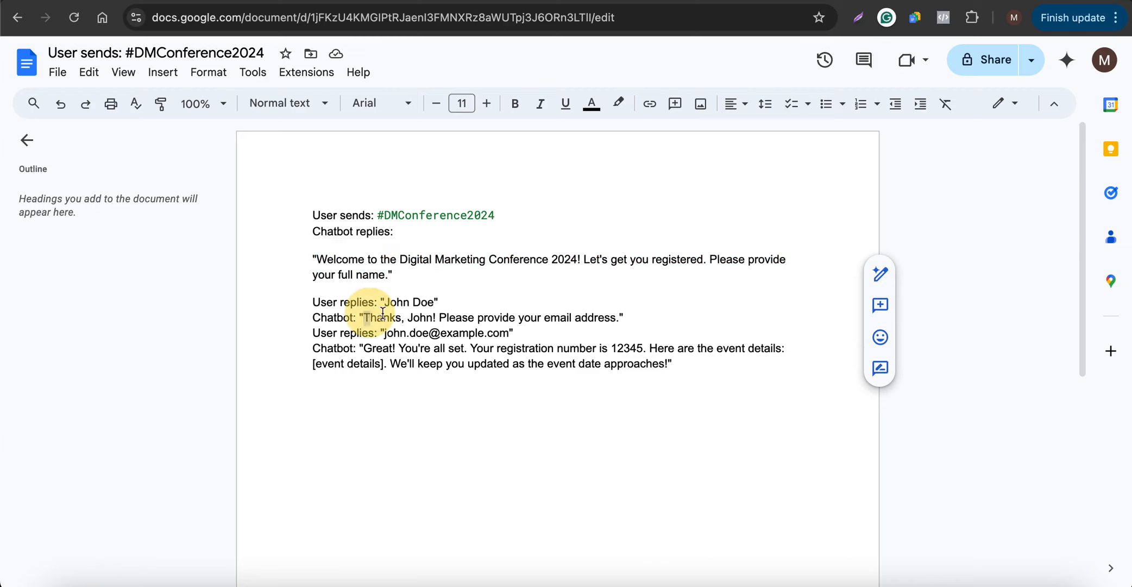
pyautogui.moveTo(383, 313); pyautogui.dragTo(618, 320)
pyautogui.press('super+c')
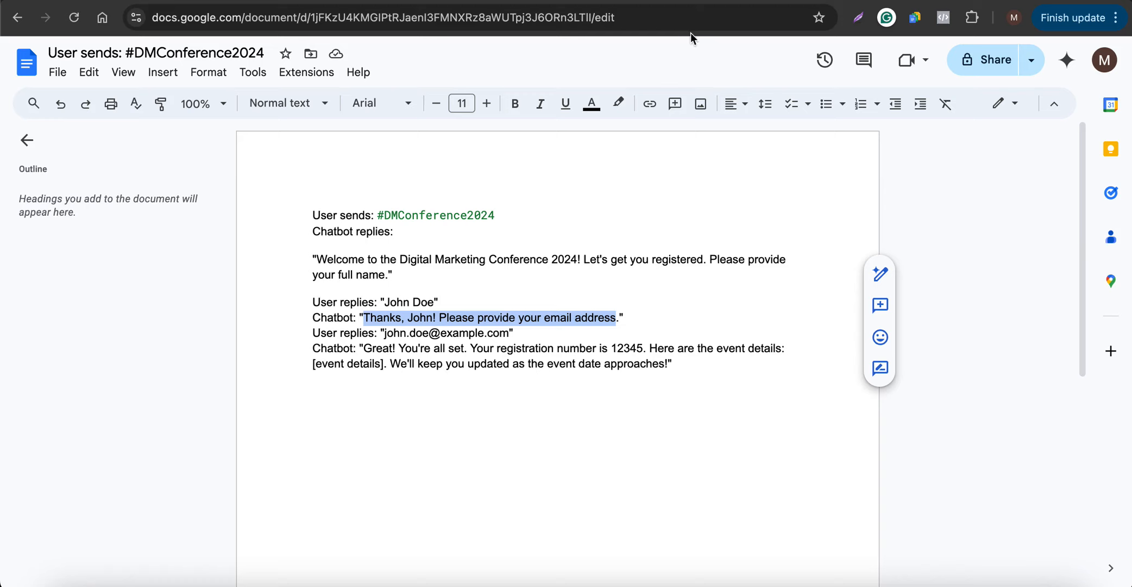
pyautogui.click(614, 4)
pyautogui.moveTo(131, 380)
pyautogui.click(45, 234)
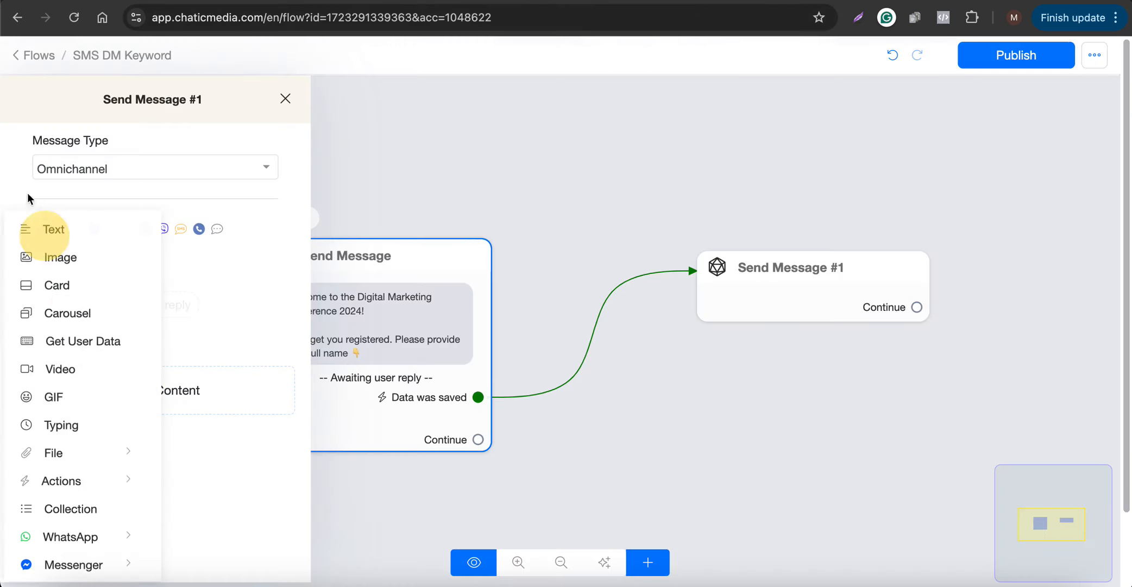
pyautogui.click(40, 231)
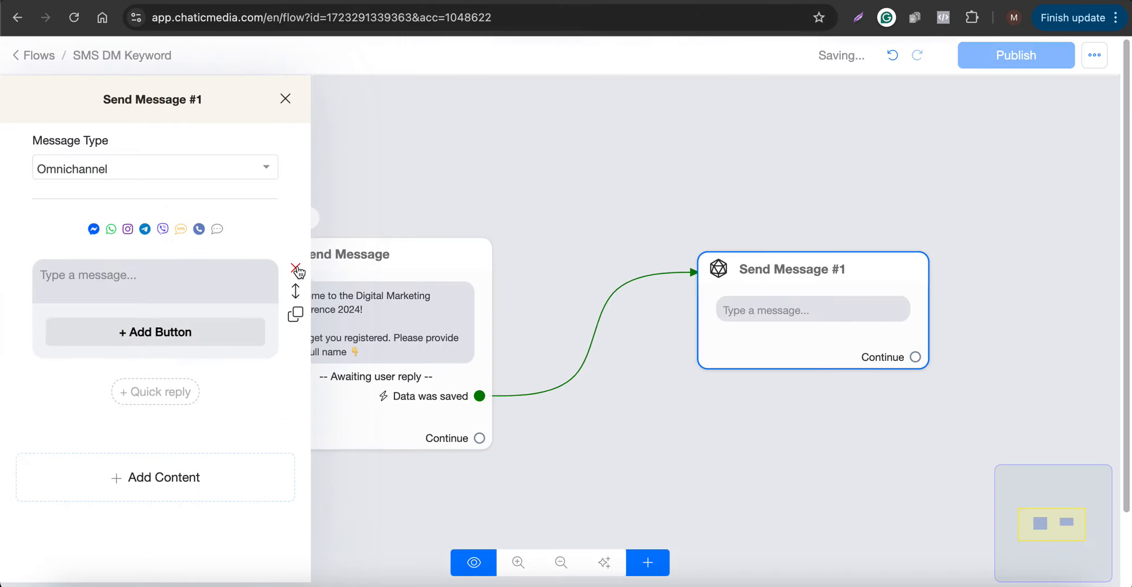
pyautogui.click(296, 268)
pyautogui.click(489, 2)
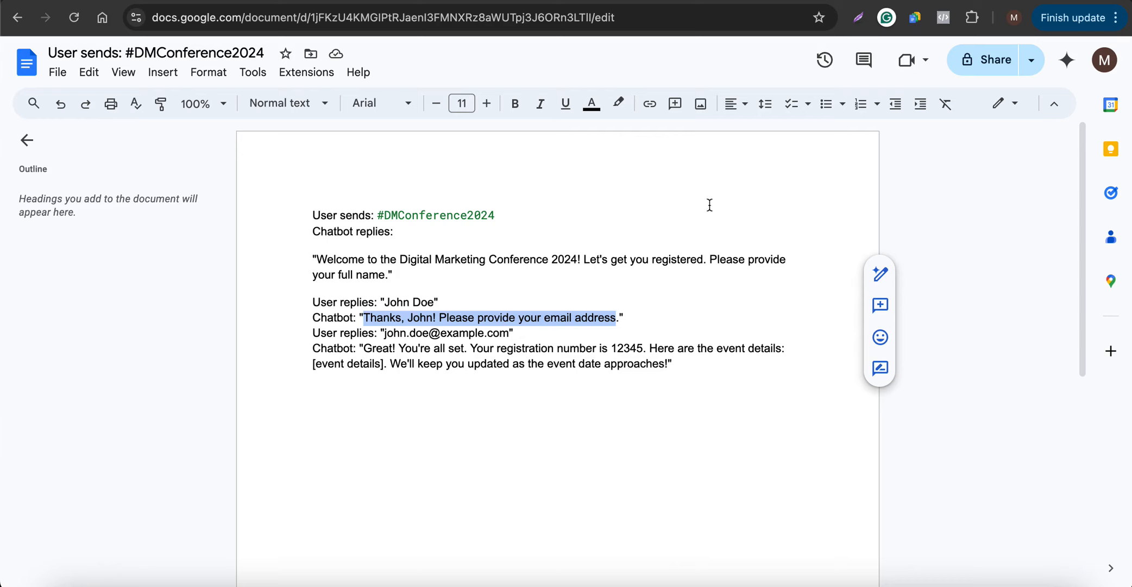
pyautogui.click(817, 3)
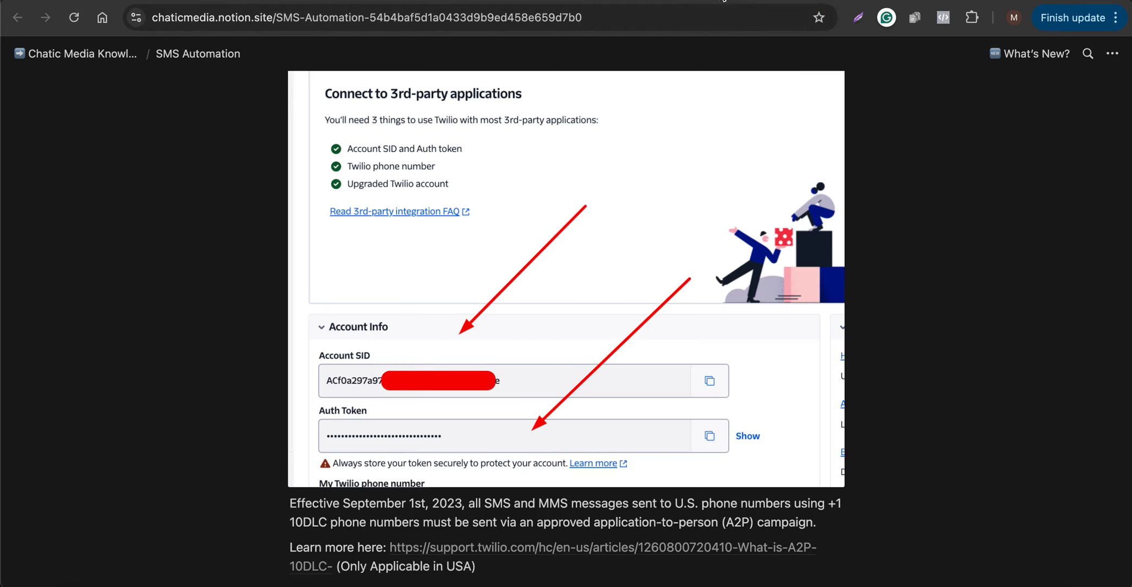
# Switch to the Chatic Media flow, add Get User Data content to Send Message #1 and clear its skip button label.
pyautogui.click(611, 2)
pyautogui.click(130, 388)
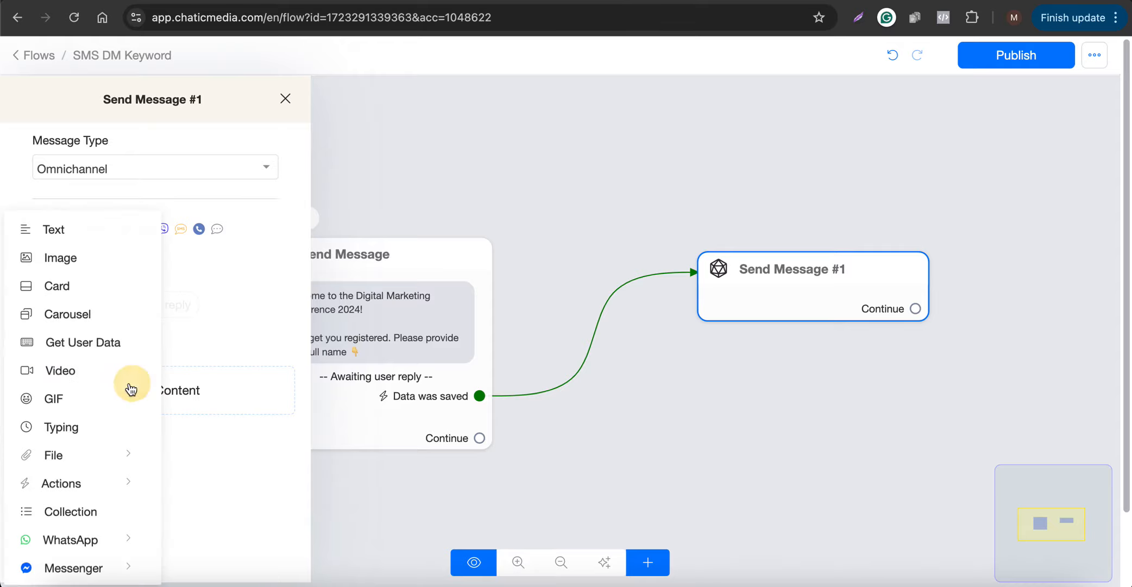
pyautogui.click(80, 342)
pyautogui.click(153, 332)
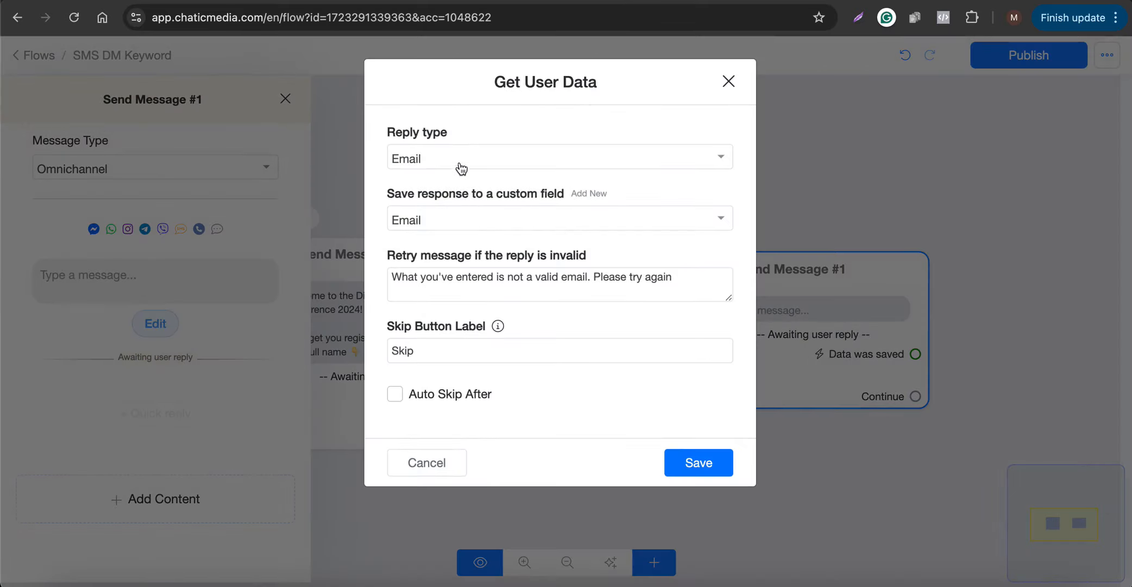
pyautogui.moveTo(478, 354); pyautogui.dragTo(184, 307)
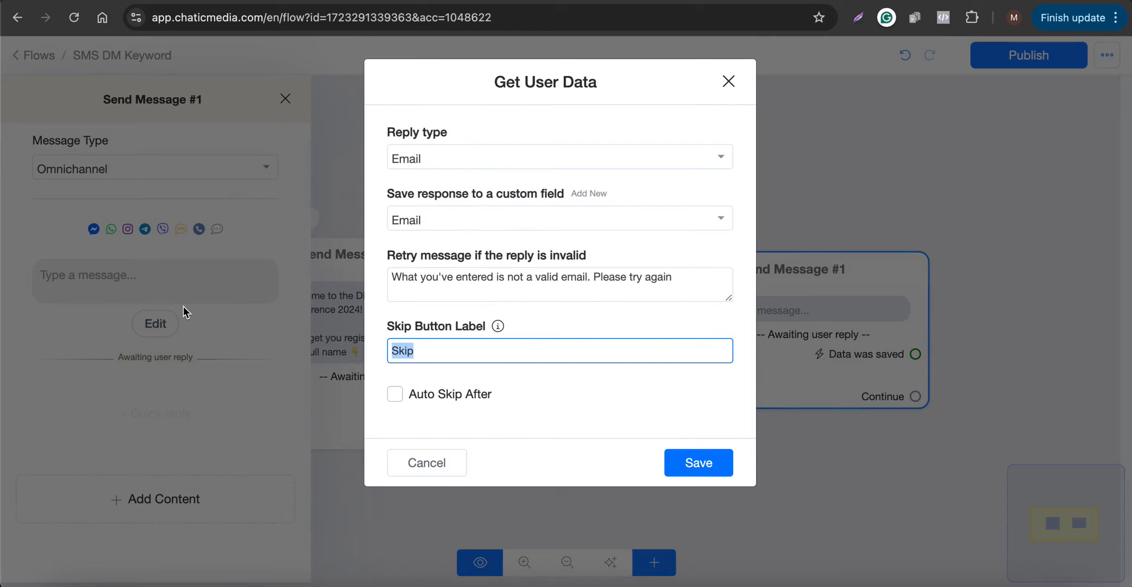
pyautogui.press('BackSpace')
pyautogui.click(697, 464)
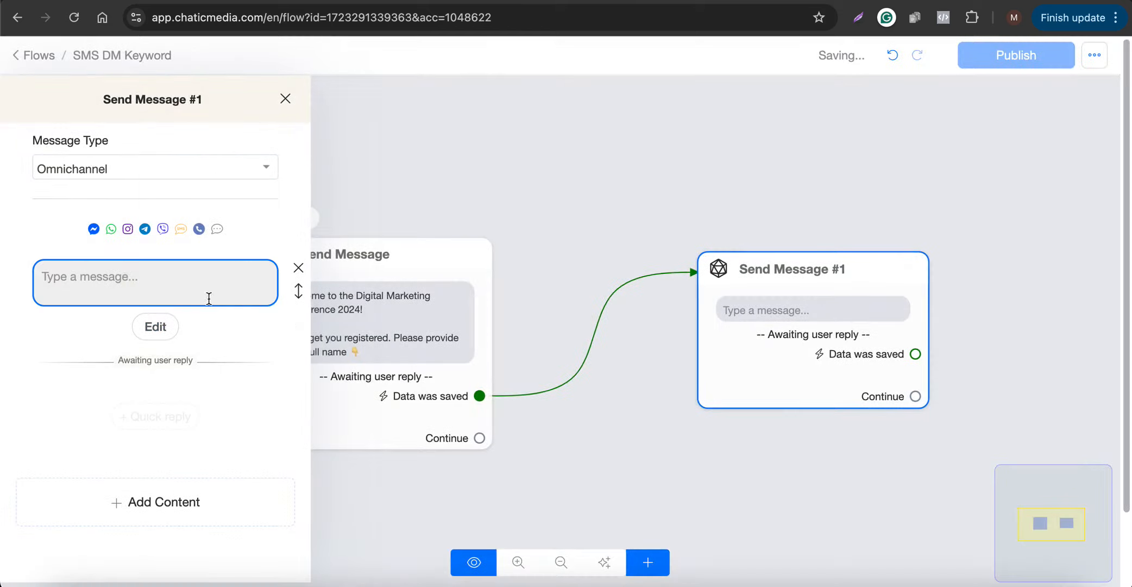
# Paste the copied email request into Send Message #1 and replace the sample first name with the {{first_name}} variable.
pyautogui.click(128, 282)
pyautogui.press('super+v')
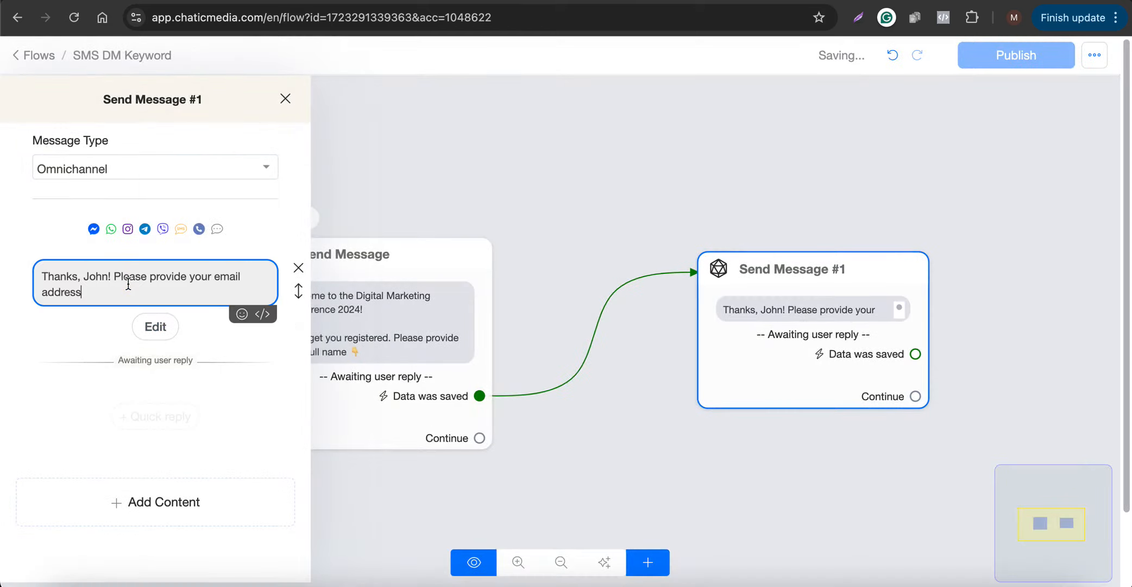
pyautogui.doubleClick(96, 277)
pyautogui.press('BackSpace')
pyautogui.press('BackSpace')
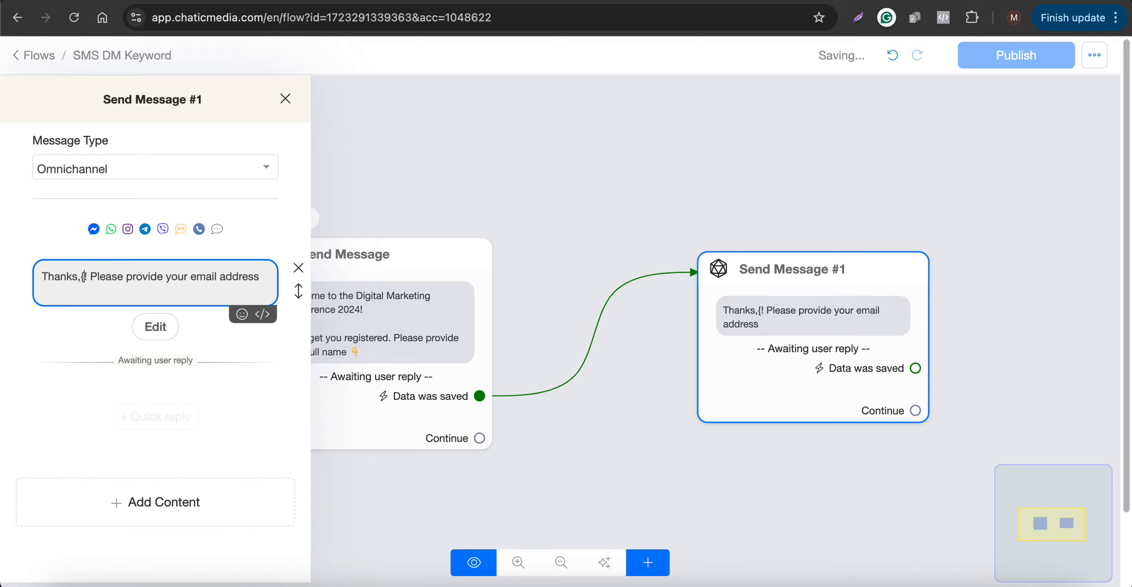
pyautogui.write('{fi')
pyautogui.click(105, 315)
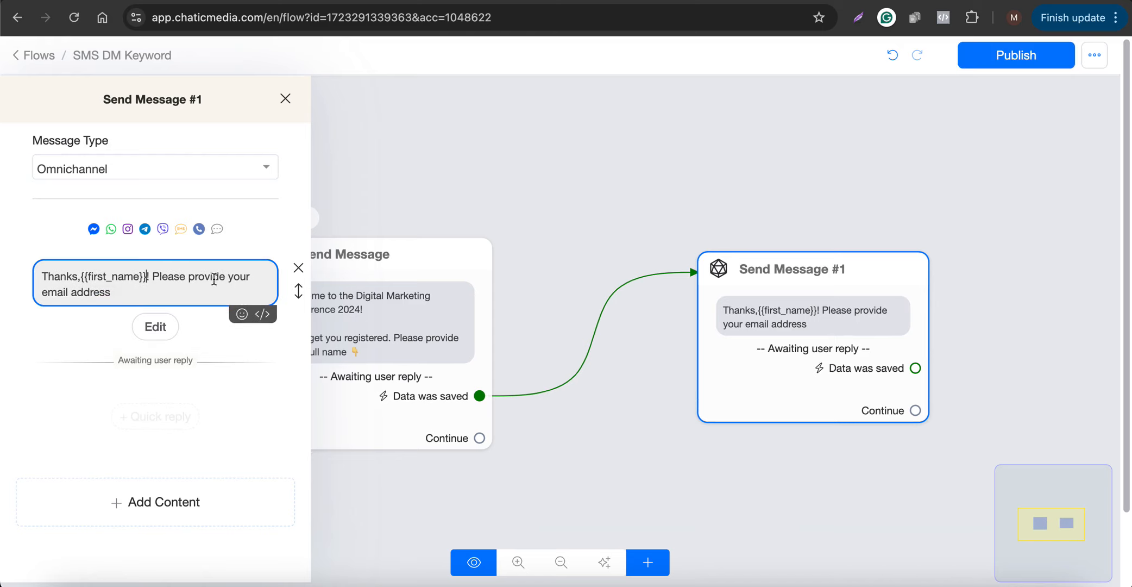
# Close the message editor and move the Send Message #1 block closer to the first block.
pyautogui.click(538, 197)
pyautogui.moveTo(802, 291)
pyautogui.moveTo(801, 290); pyautogui.dragTo(668, 306)
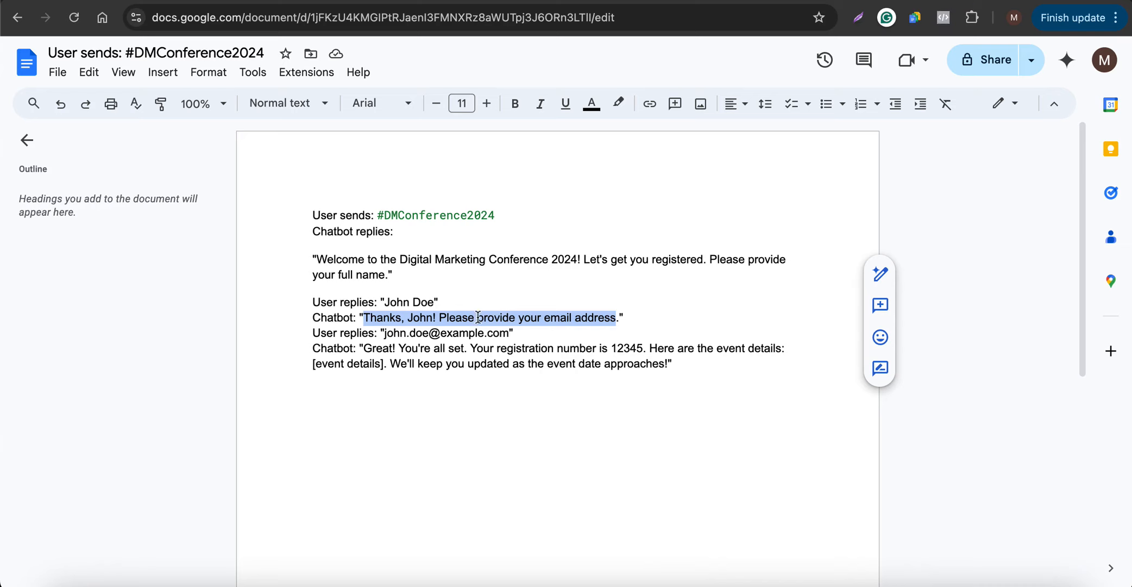
# Review the final chatbot reply and its registration number in the Google Docs script, then the two message blocks in the Chatic Media flow.
pyautogui.moveTo(363, 349); pyautogui.dragTo(612, 346)
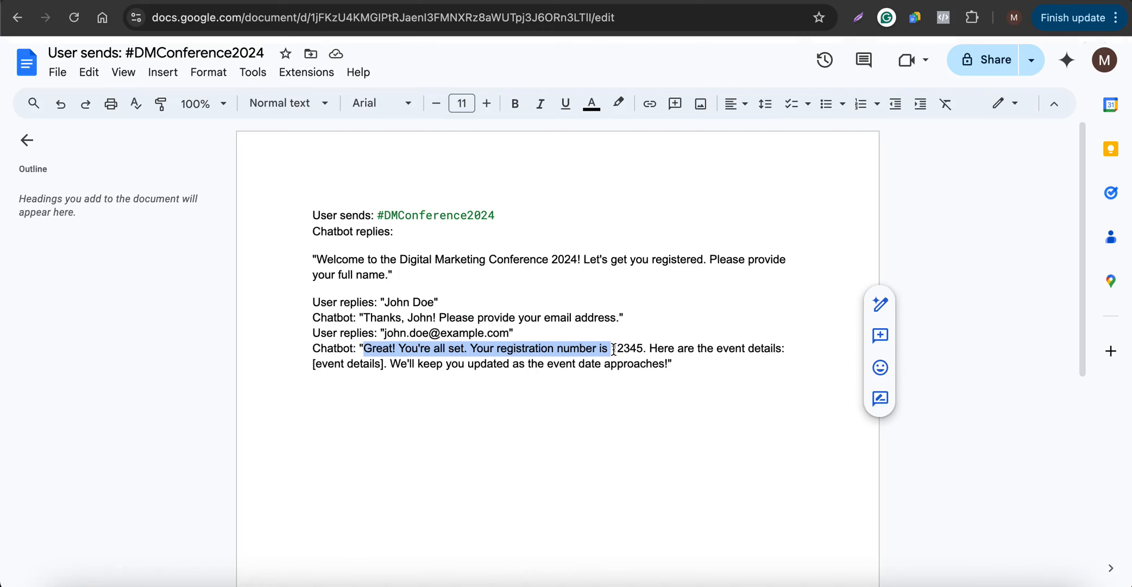
pyautogui.doubleClick(617, 349)
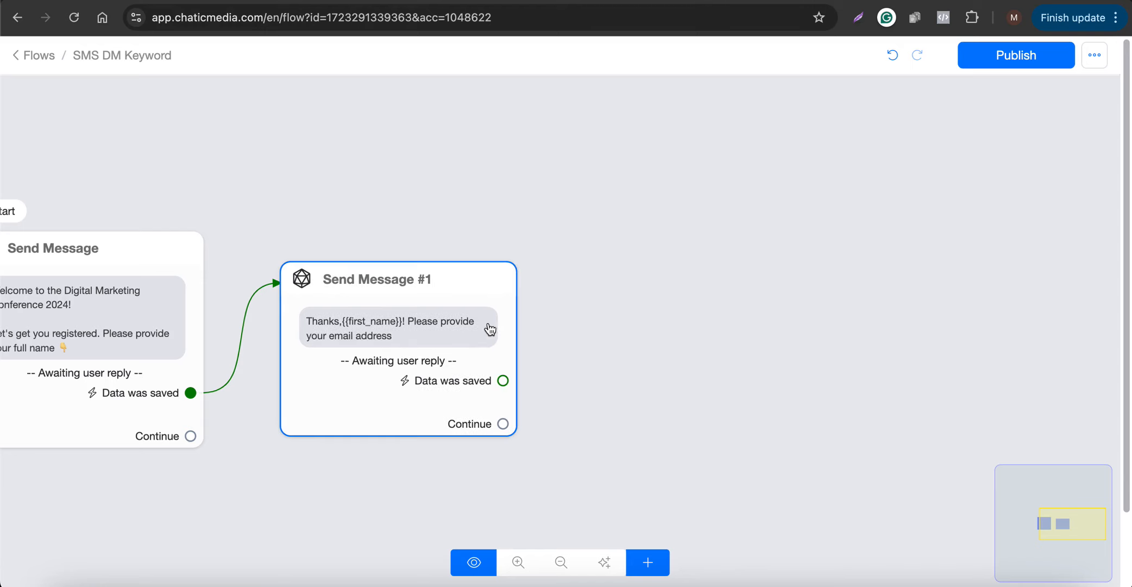
pyautogui.moveTo(490, 363)
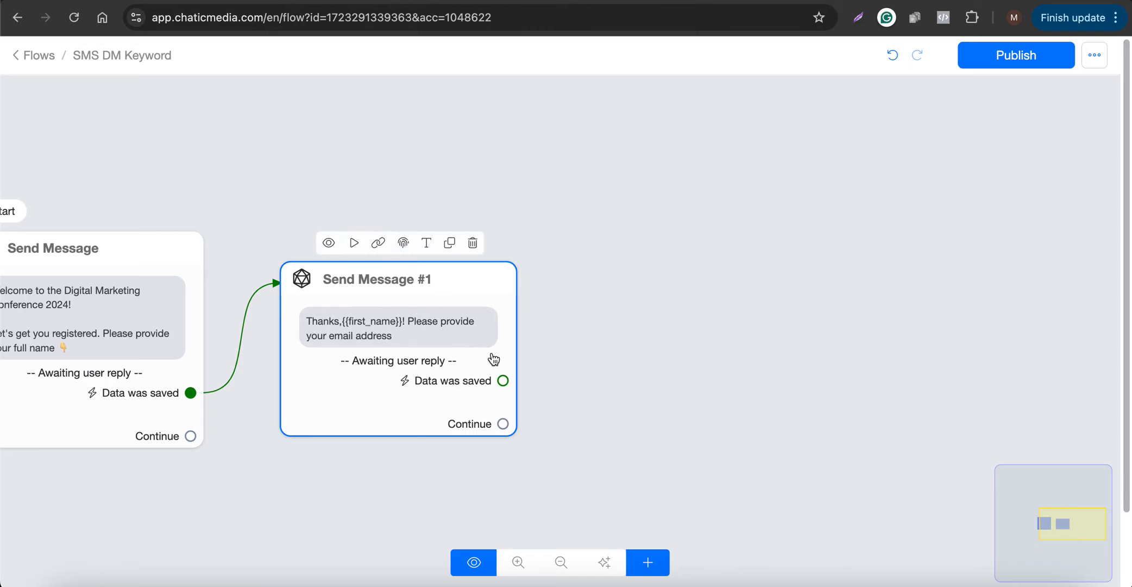
pyautogui.scroll(-2, 386, 352)
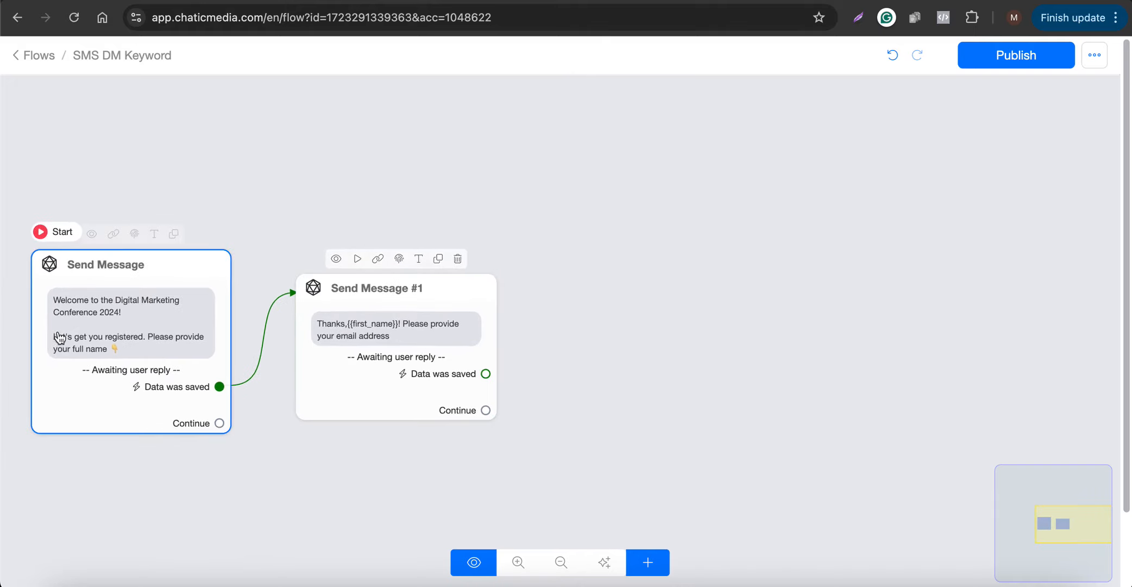
pyautogui.scroll(4, 58, 334)
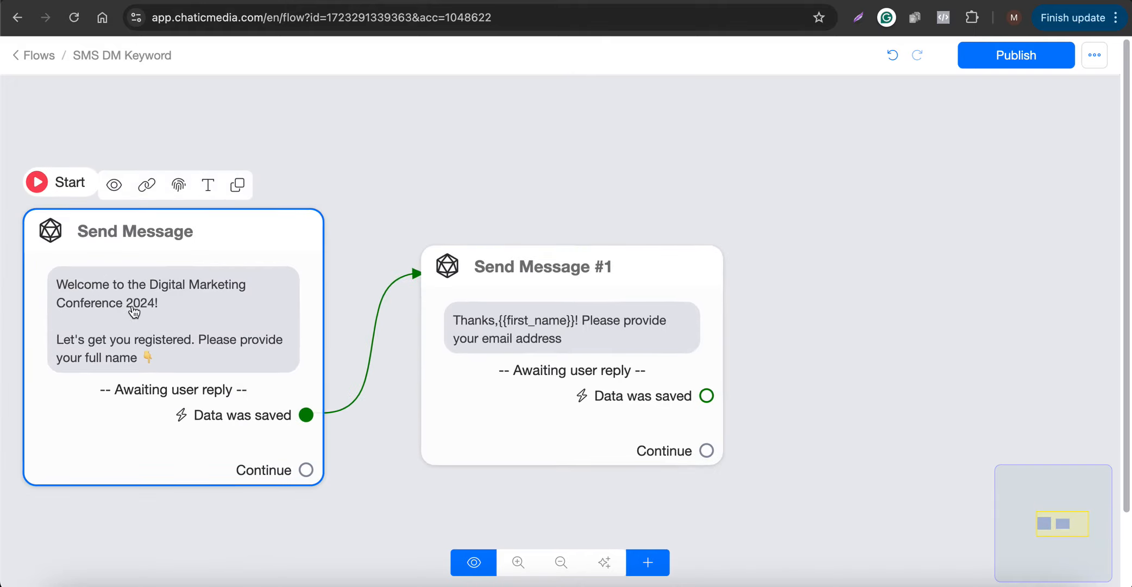
pyautogui.scroll(-2, 126, 311)
# Add an Actions block to the flow and give it the Generate Random Number/Text tool.
pyautogui.click(649, 564)
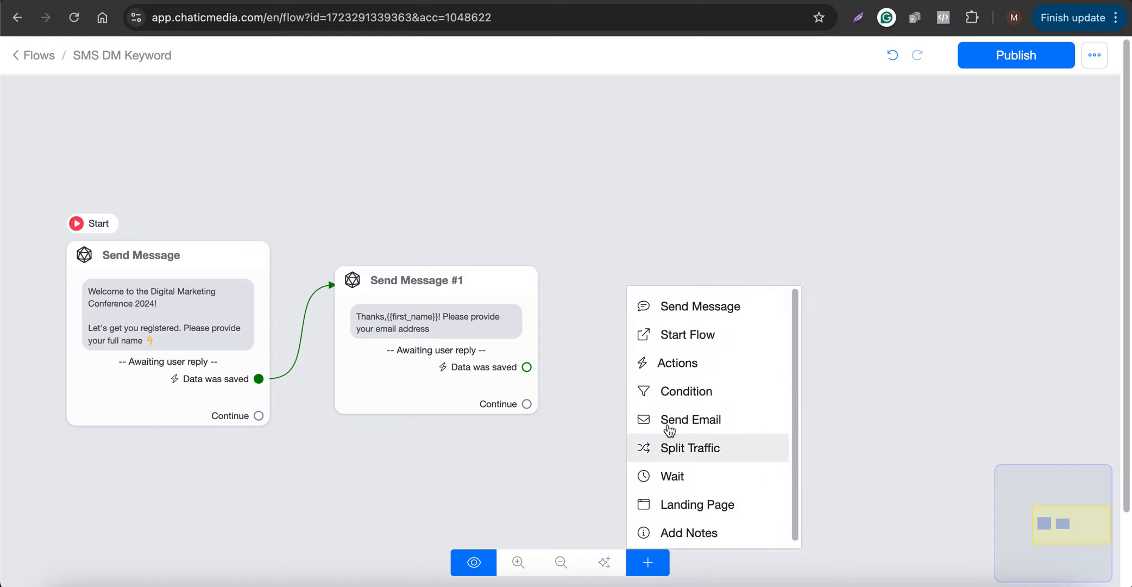
pyautogui.click(677, 372)
pyautogui.click(797, 383)
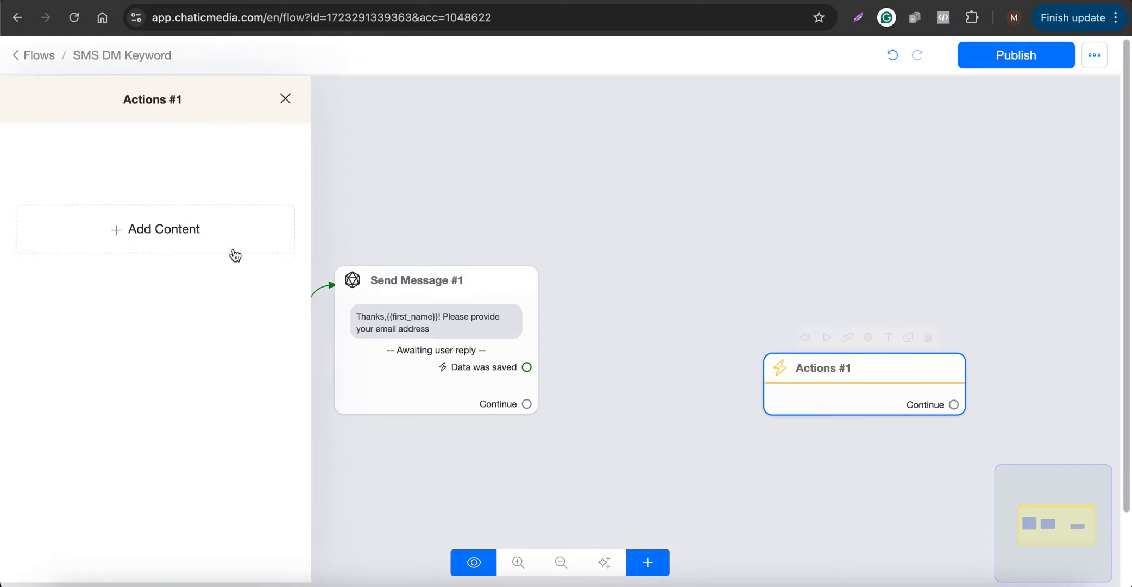
pyautogui.click(182, 247)
pyautogui.click(145, 276)
pyautogui.scroll(-5, 216, 455)
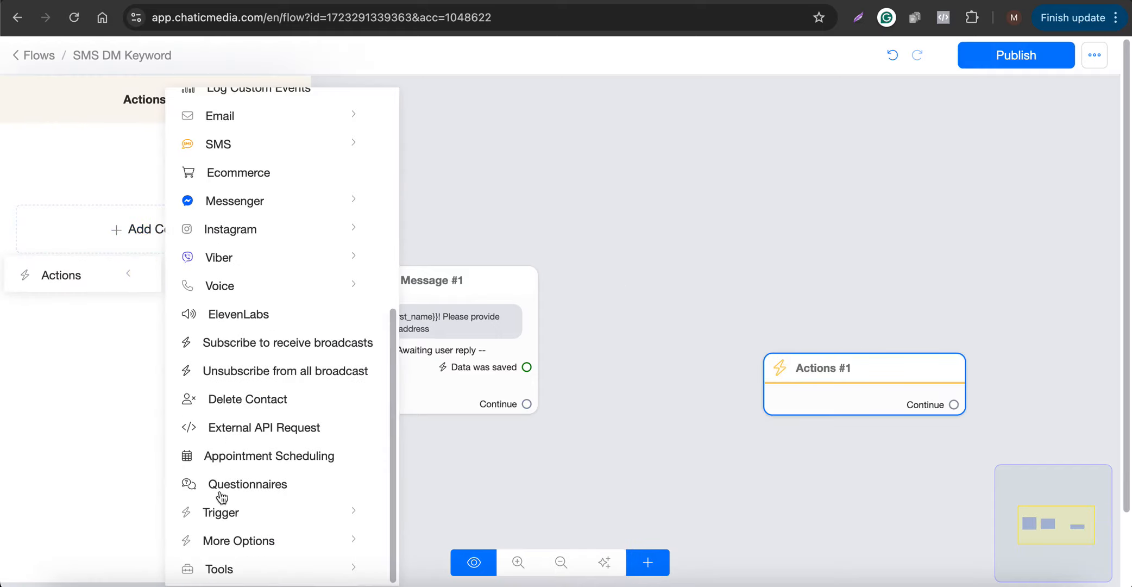
pyautogui.click(223, 570)
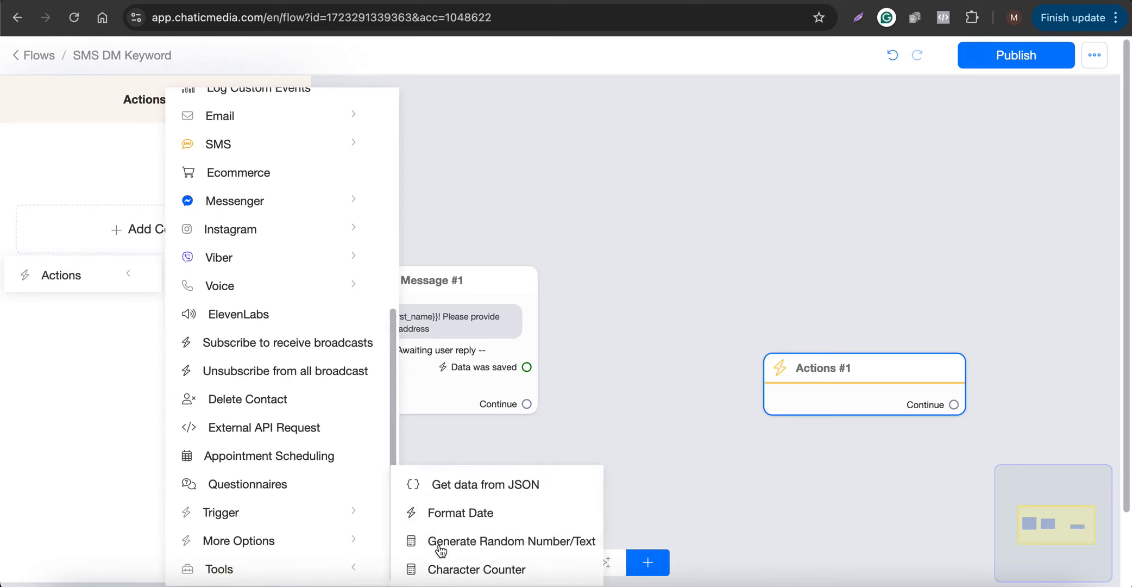
pyautogui.click(544, 540)
# Configure the random number as Numeric (Minimum/Maximum number) with a minimum of 1000 and a maximum of 9000.
pyautogui.click(152, 170)
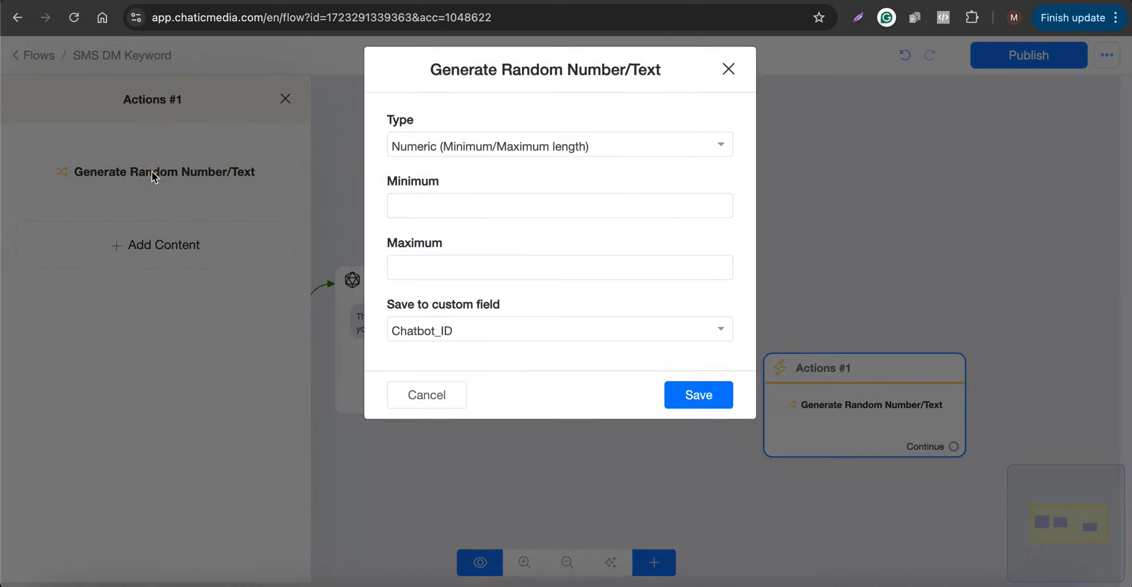
pyautogui.click(465, 163)
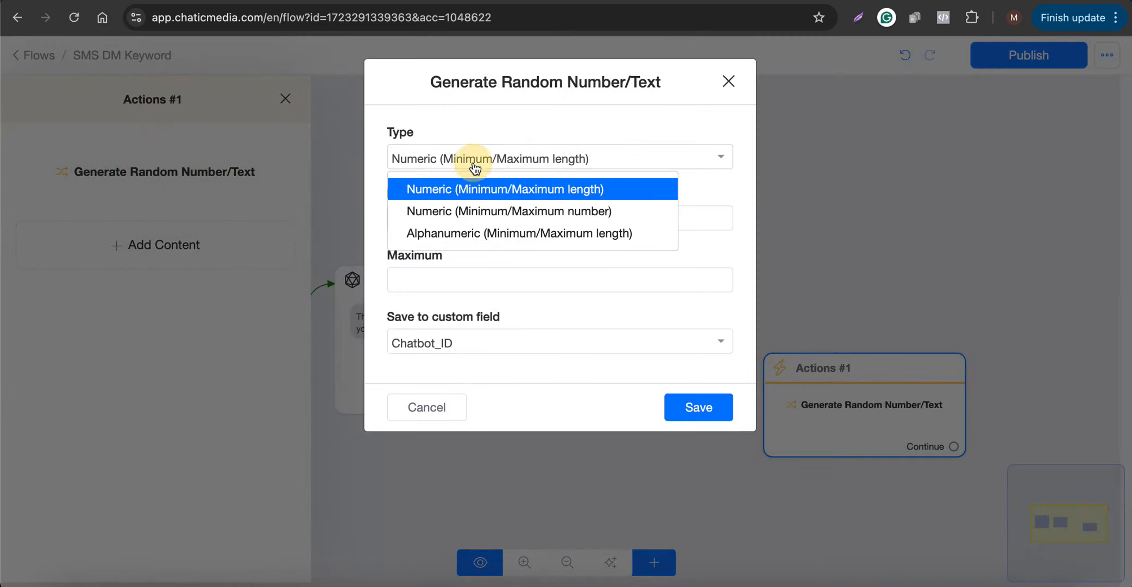
pyautogui.click(464, 212)
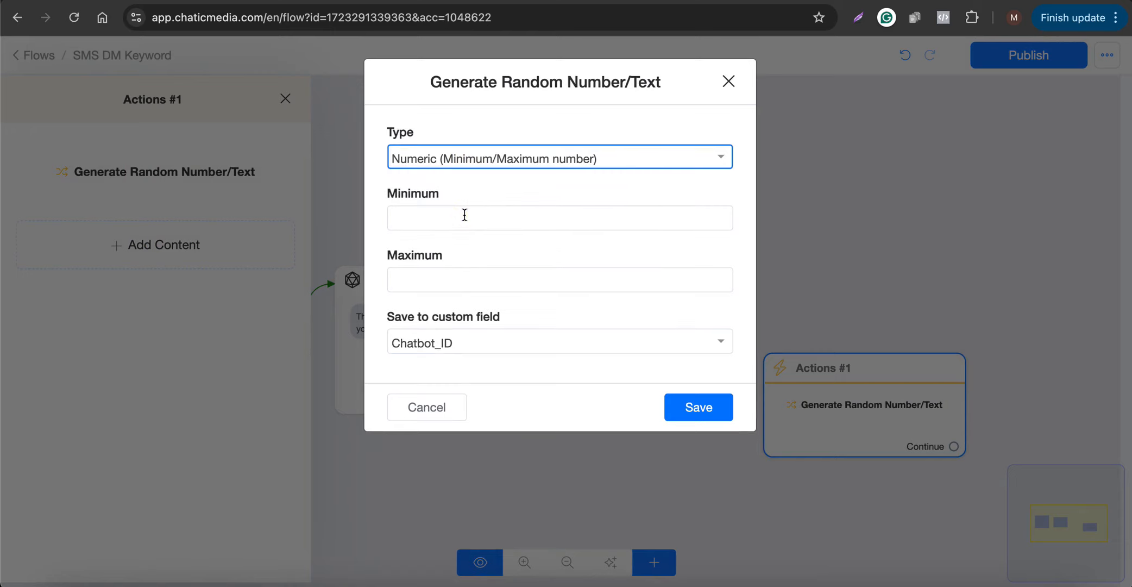
pyautogui.click(464, 215)
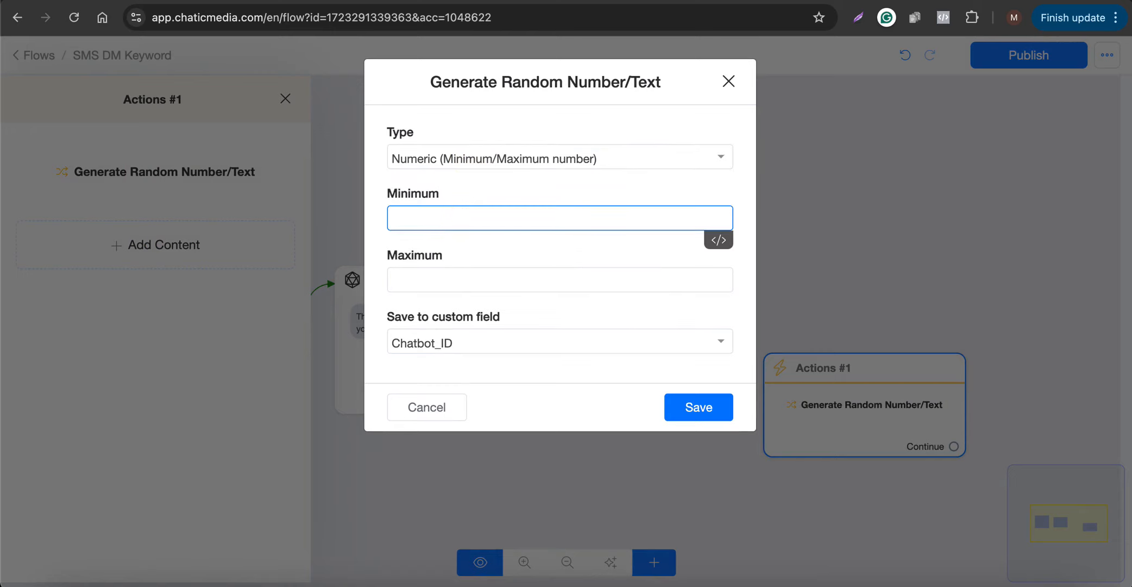
pyautogui.click(559, 280)
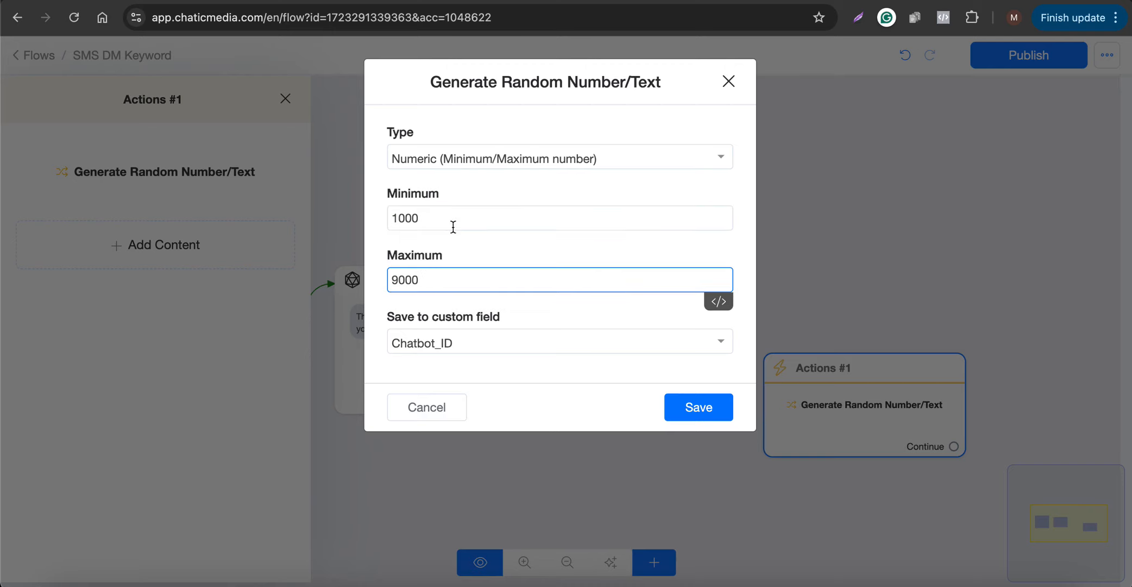
pyautogui.moveTo(453, 227); pyautogui.dragTo(338, 215)
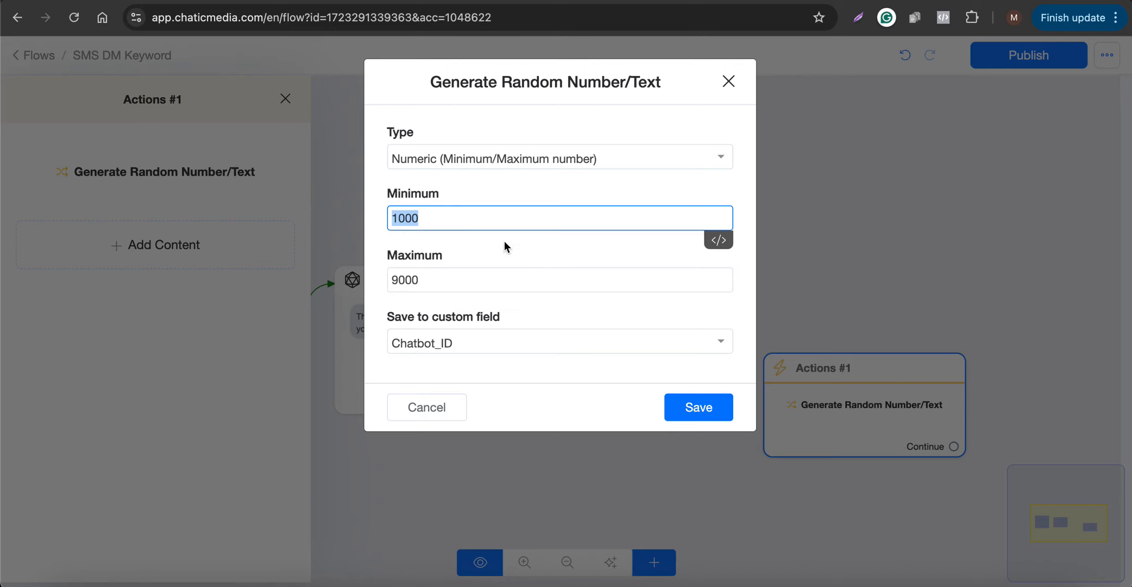
pyautogui.click(472, 291)
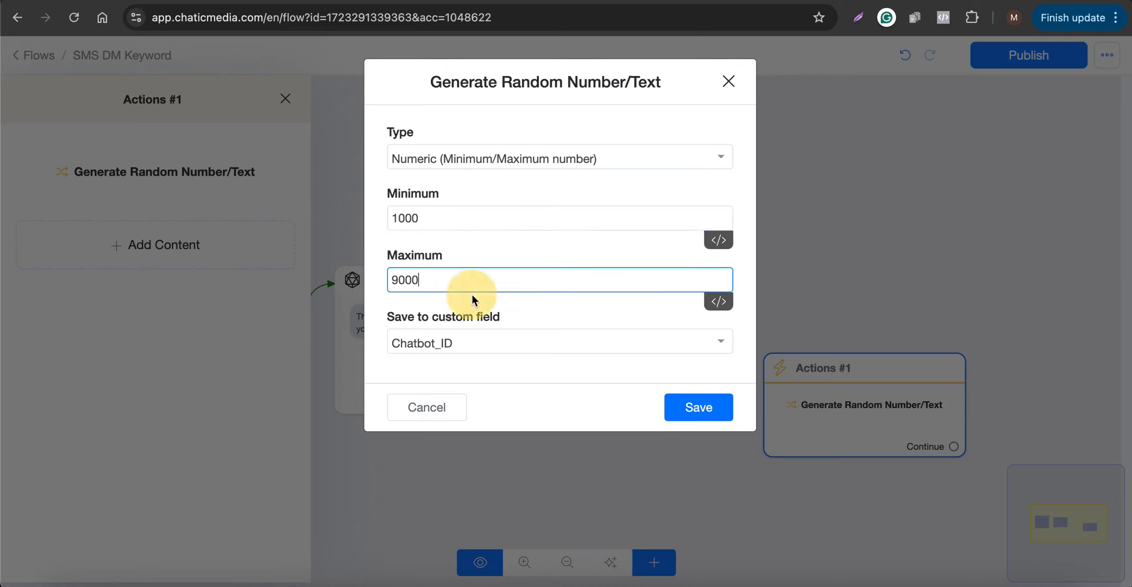
# Choose Random Number as the custom field that stores the generated value.
pyautogui.click(493, 349)
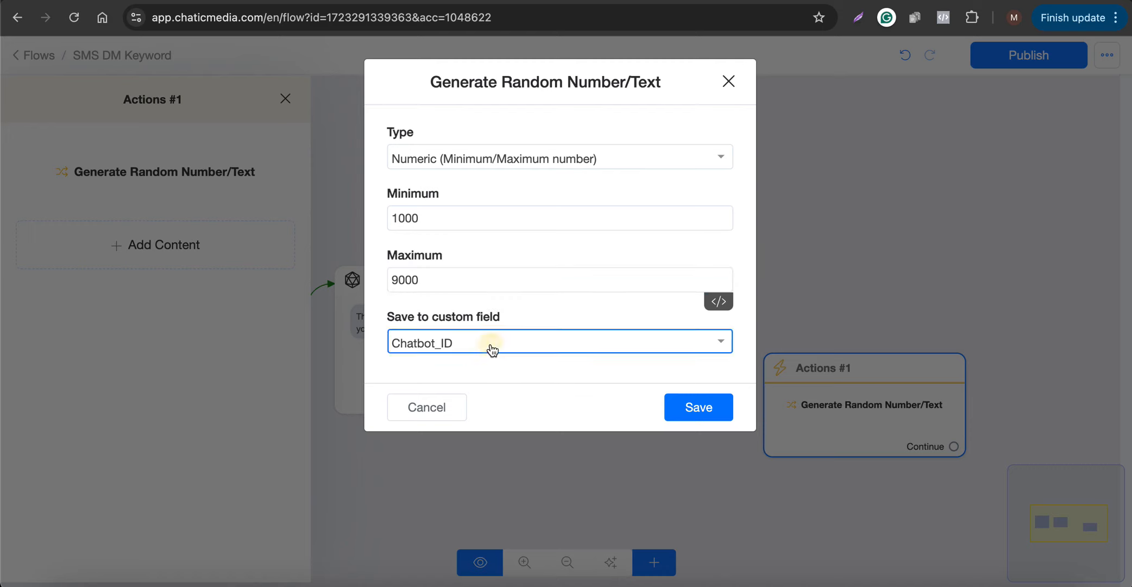
pyautogui.write('num')
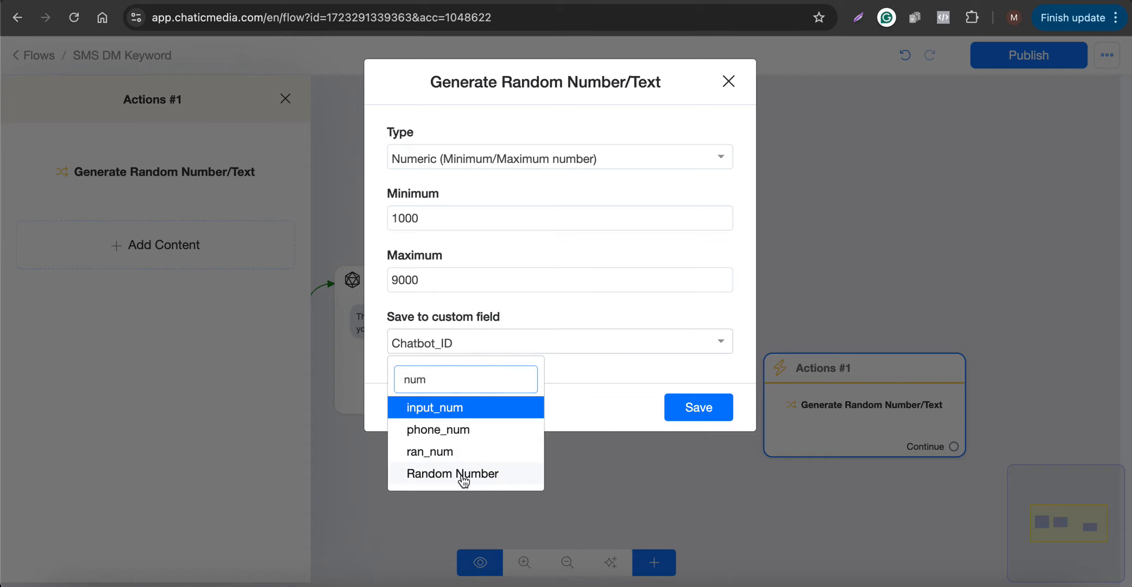
pyautogui.click(466, 478)
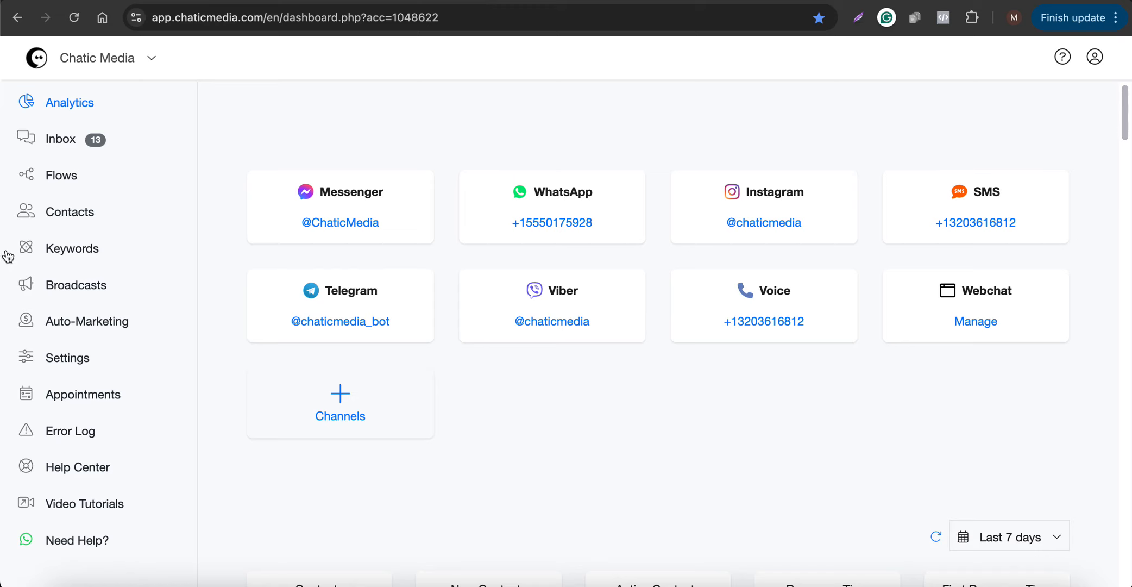
# Open the Custom Fields page from Flows in a separate tab and look at where a new custom field is added.
pyautogui.keyDown('super'); pyautogui.click(58, 177); pyautogui.keyUp('super')
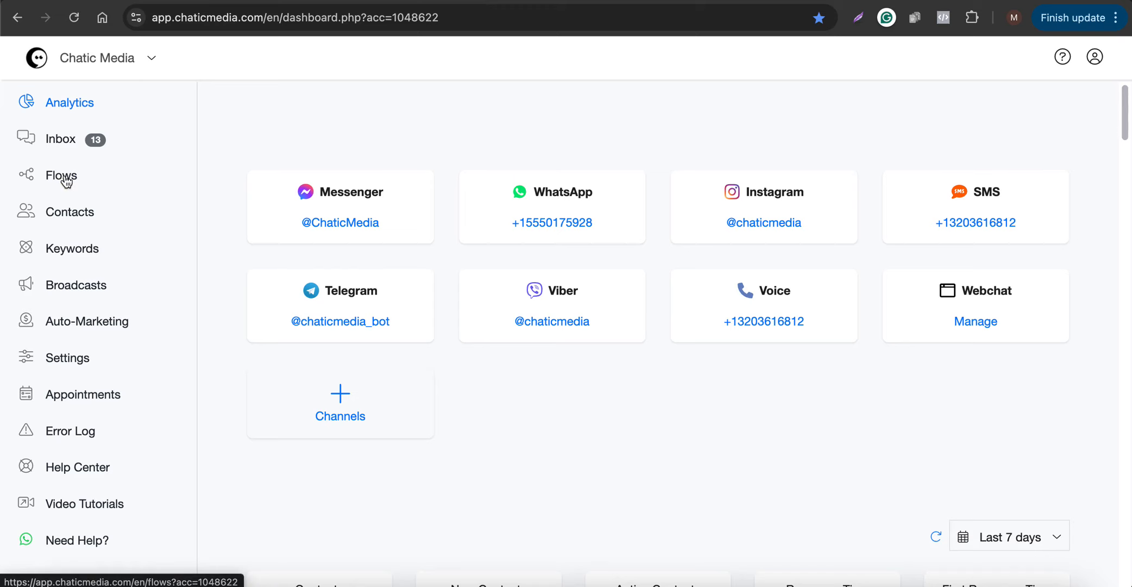
pyautogui.click(538, 3)
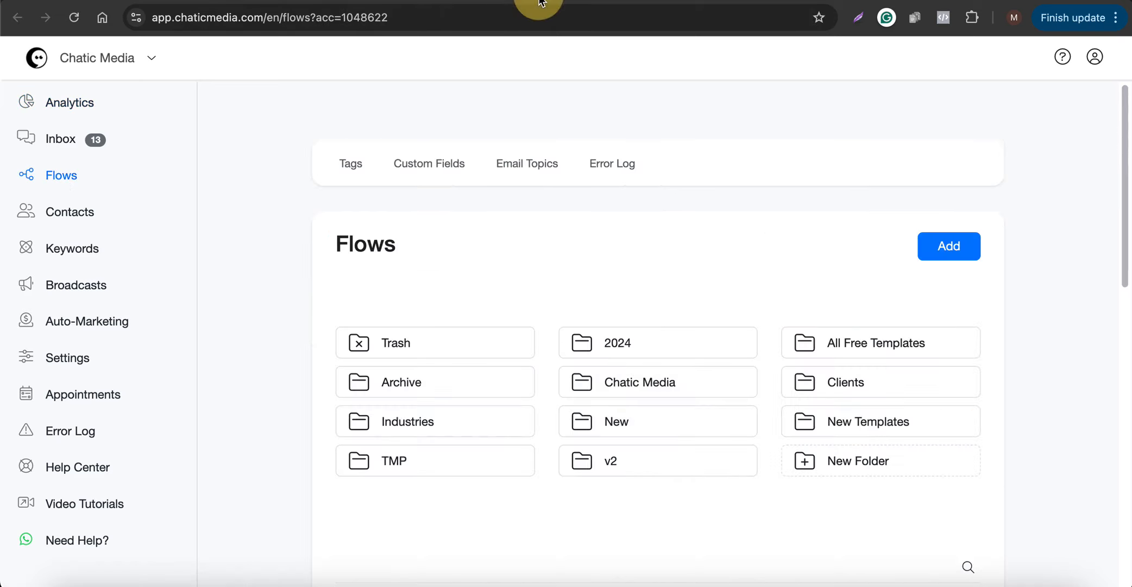
pyautogui.click(440, 164)
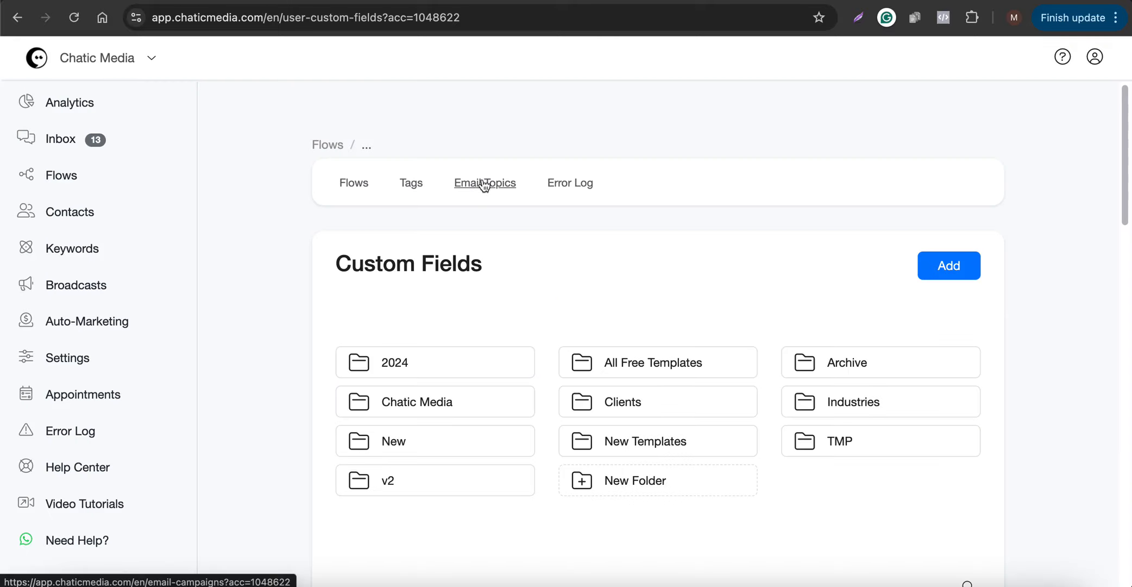
pyautogui.moveTo(348, 265); pyautogui.dragTo(645, 392)
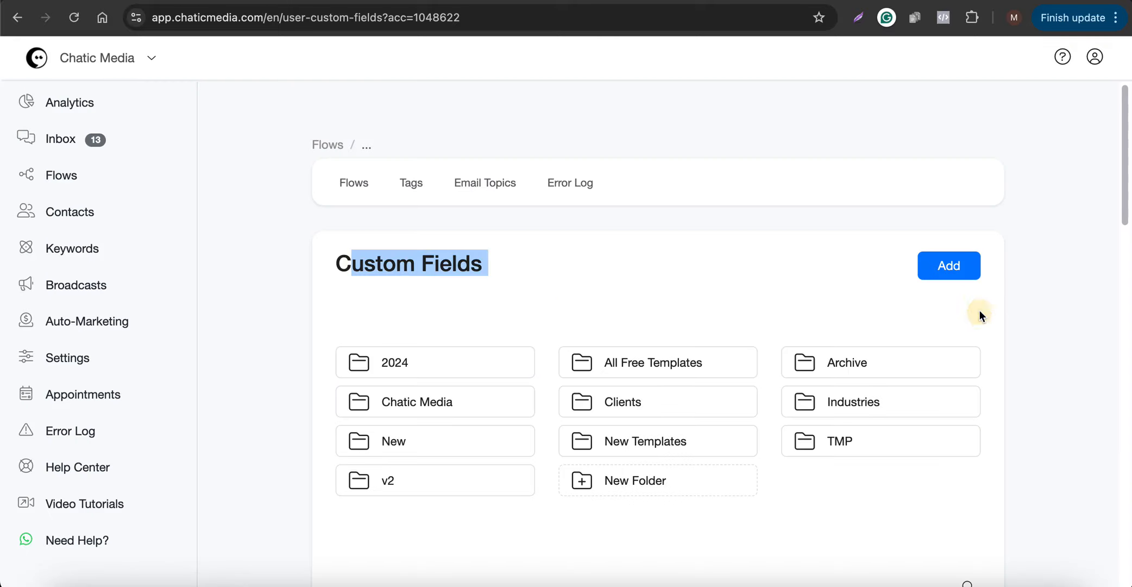
pyautogui.click(949, 269)
pyautogui.click(446, 409)
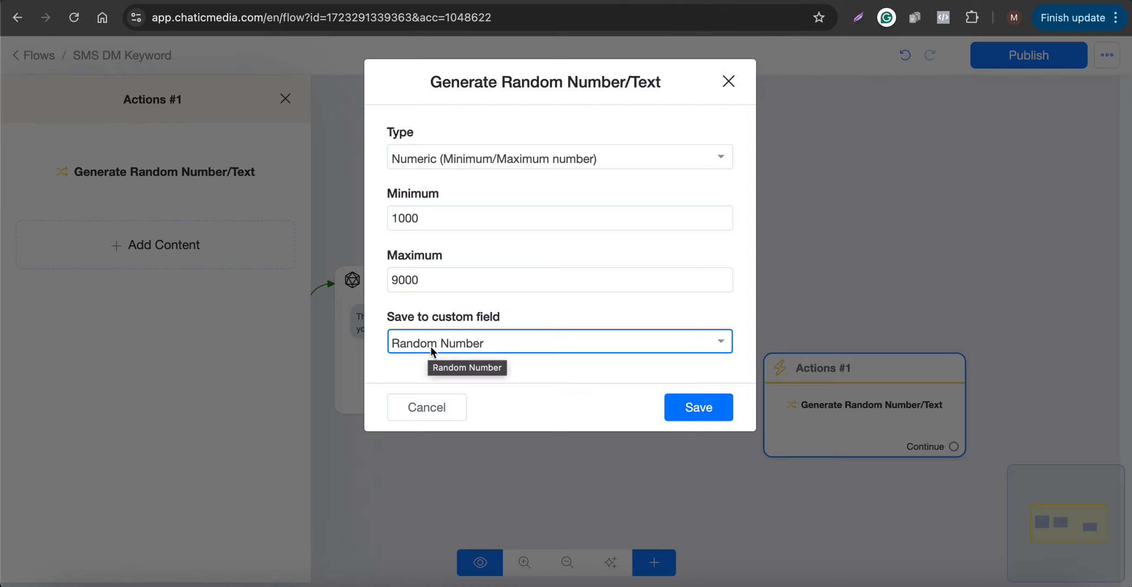
# Save the random number settings, connect Send Message #1's Data was saved output to Actions #1 and move that block closer.
pyautogui.click(688, 411)
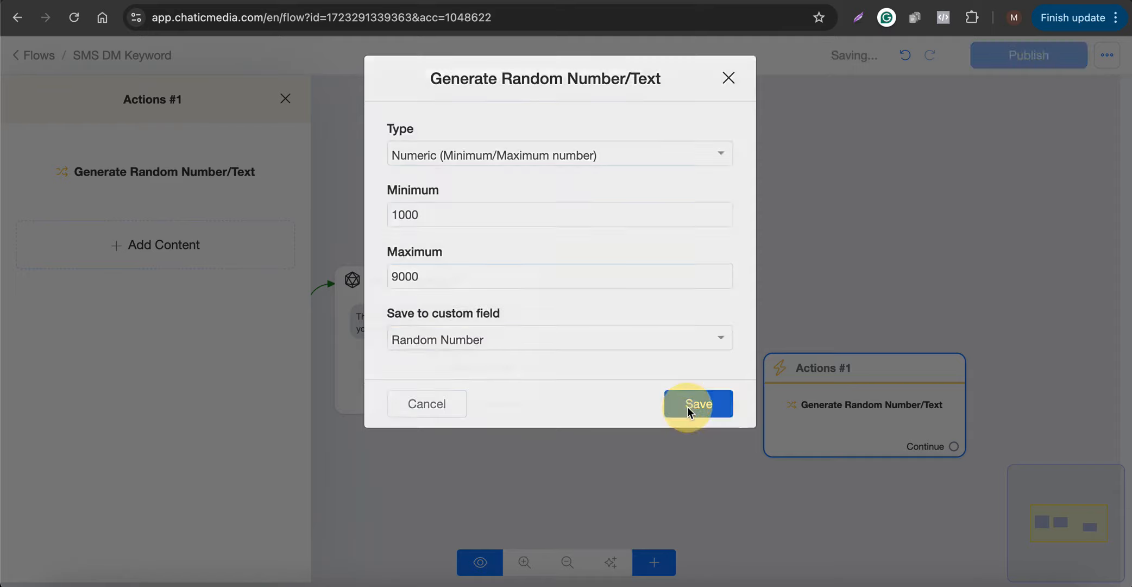
pyautogui.moveTo(527, 367); pyautogui.dragTo(817, 368)
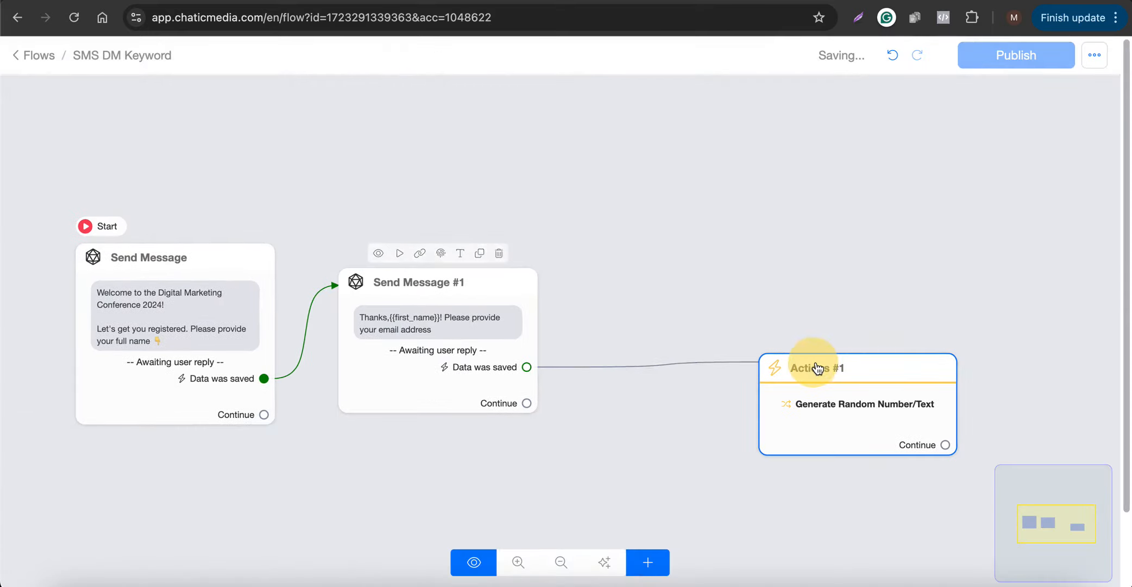
pyautogui.moveTo(829, 416); pyautogui.dragTo(674, 360)
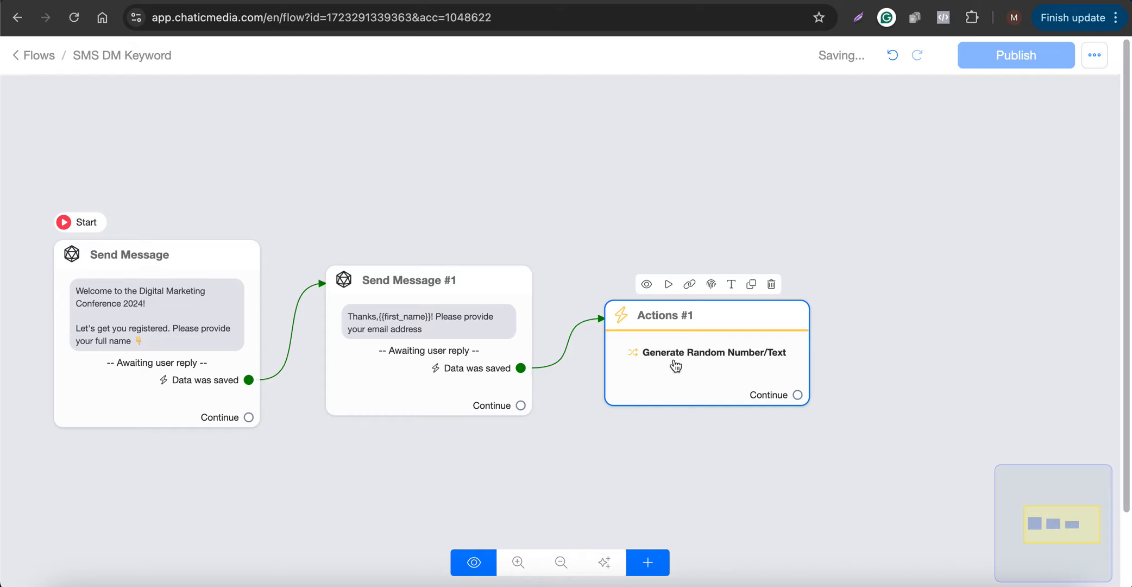
# Create a Send Message block from the Continue output of Actions #1 and close its editor.
pyautogui.moveTo(783, 364); pyautogui.dragTo(901, 257)
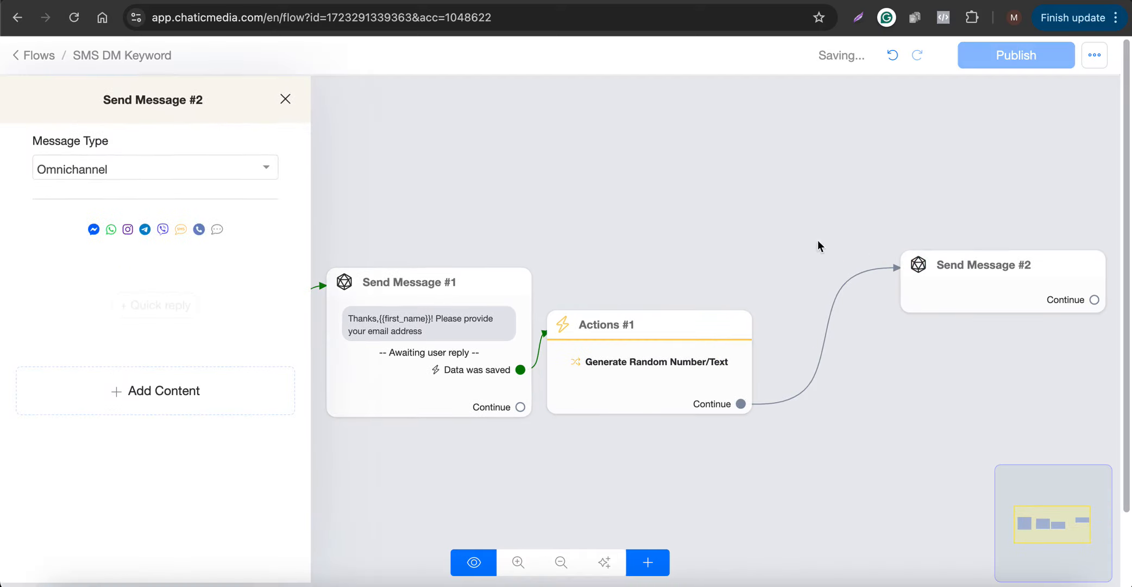
pyautogui.click(685, 160)
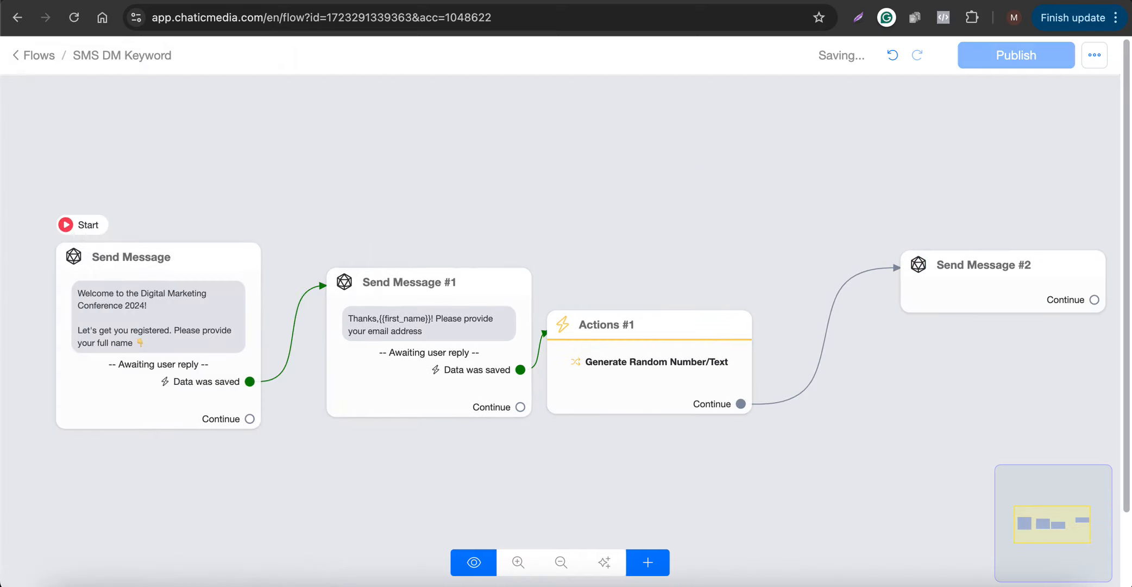
# Copy the final registration confirmation reply from the Google Docs script and return to the Chatic Media flow.
pyautogui.click(1000, 2)
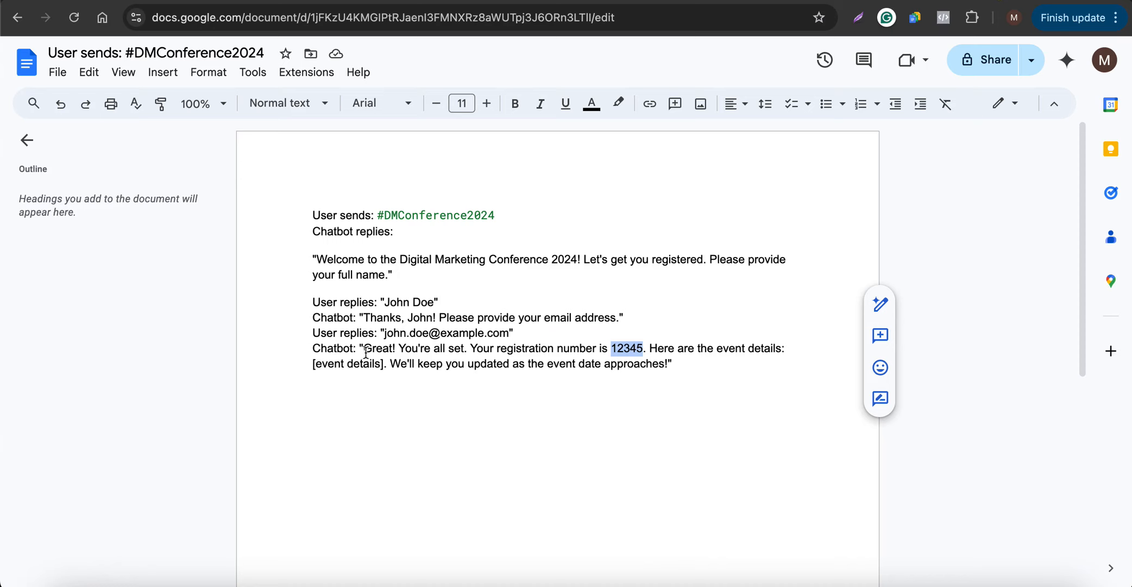
pyautogui.moveTo(366, 352); pyautogui.dragTo(674, 365)
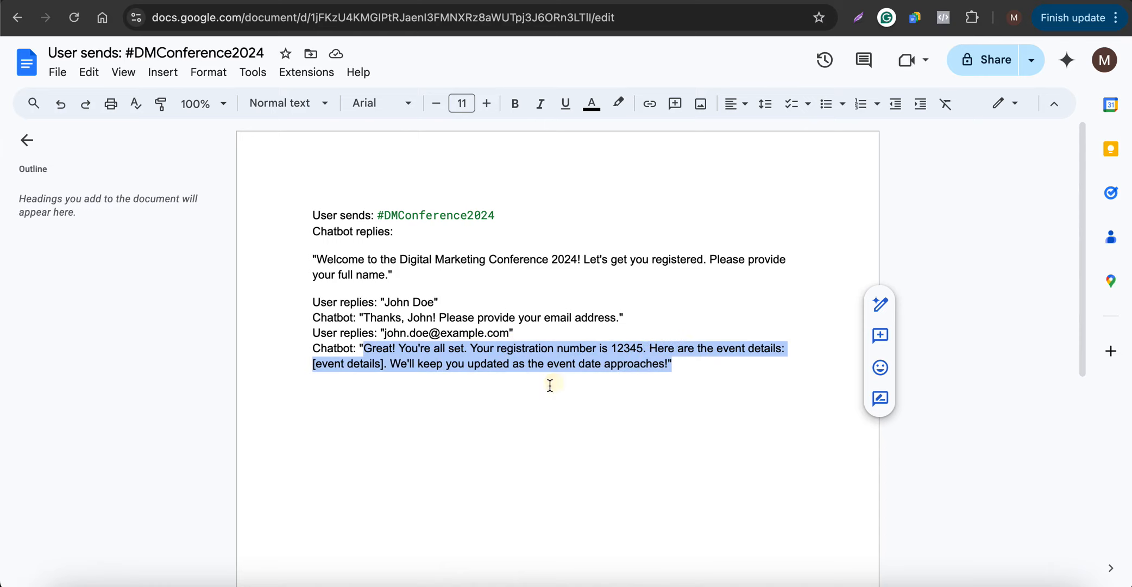
pyautogui.click(869, 1)
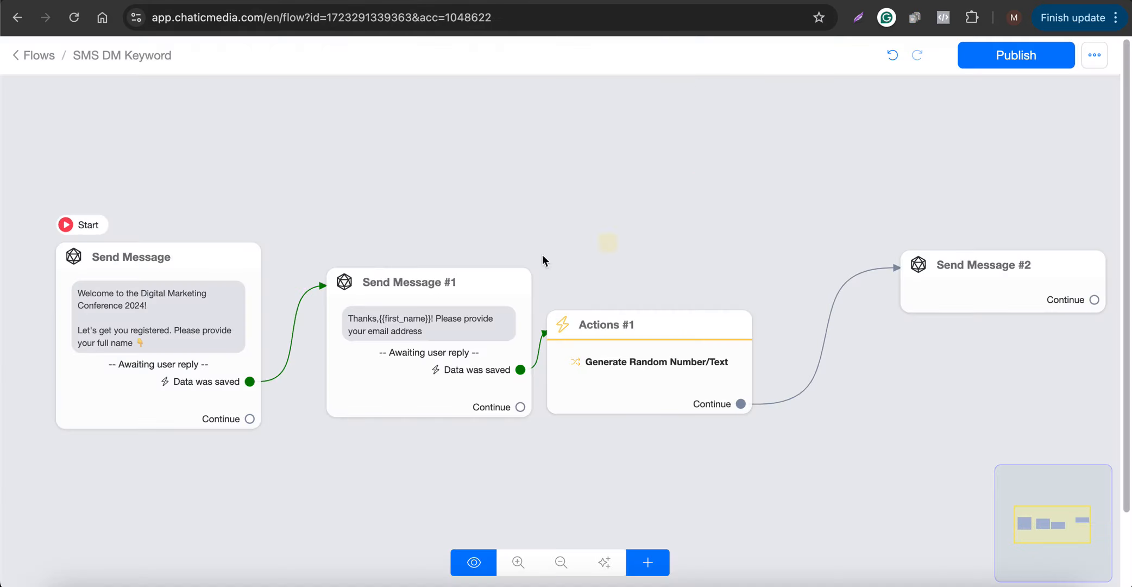
# Add a text message to Send Message #2 and paste the copied registration confirmation into it.
pyautogui.click(990, 302)
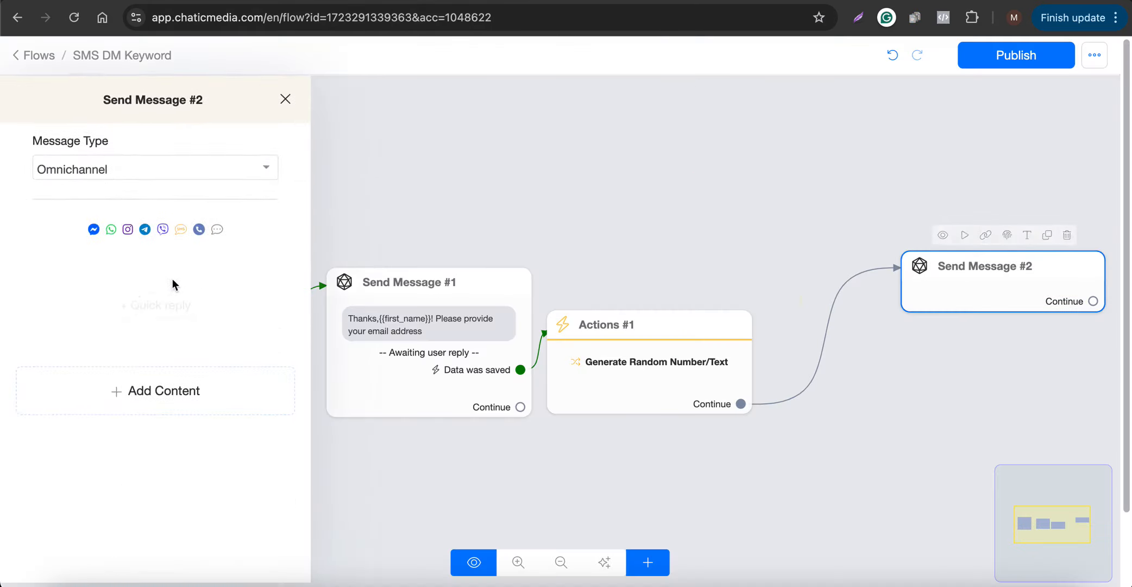
pyautogui.click(76, 389)
pyautogui.click(48, 231)
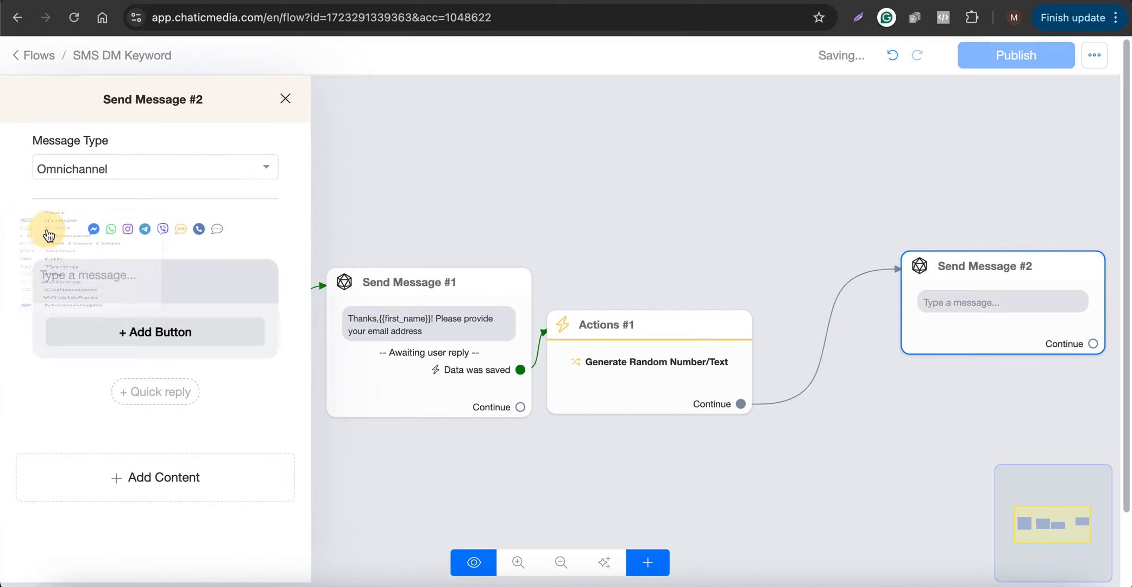
pyautogui.click(103, 269)
pyautogui.write('Great! You\'re all set. Your registration number is 12345. Here are the event details: [event details]. We\'ll keep you updated as the event date approaches!"')
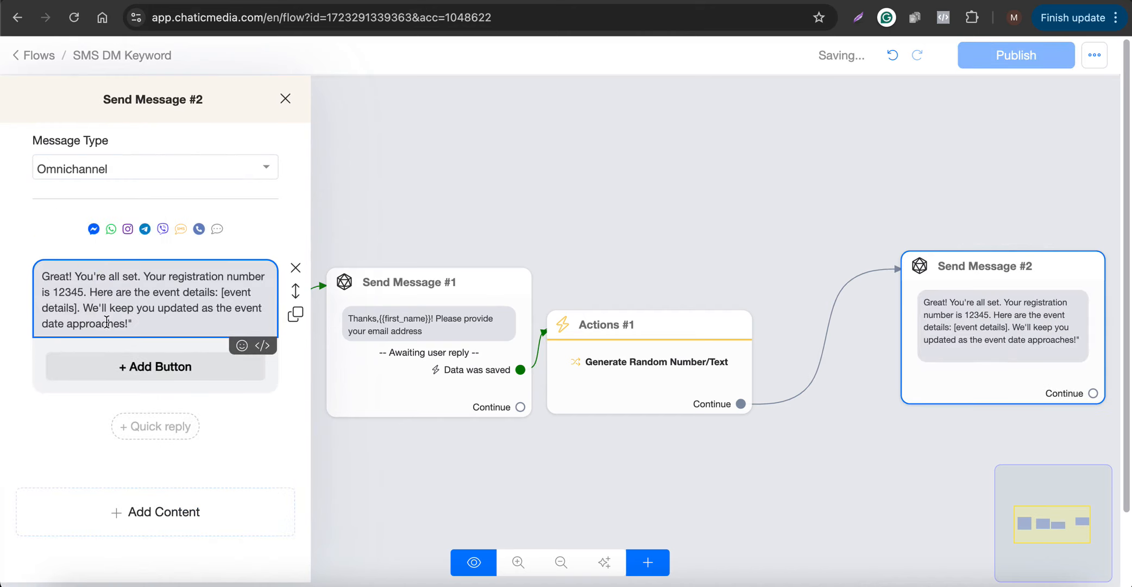
# Replace 12345 in Send Message #2's confirmation text with the Random Number variable, fix the spacing before it and close the editor.
pyautogui.moveTo(53, 293); pyautogui.dragTo(81, 292)
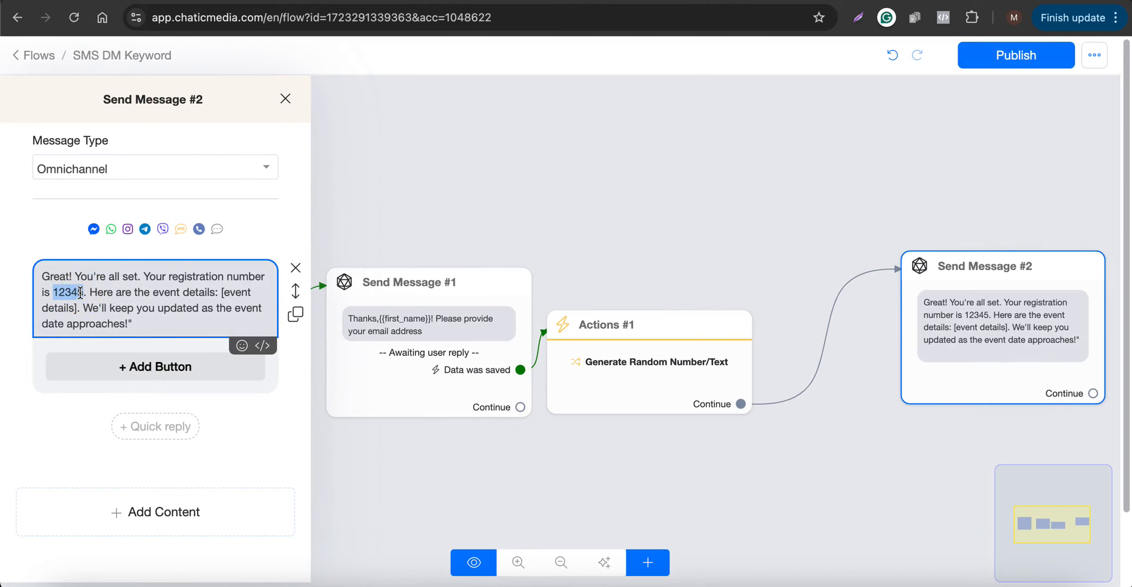
pyautogui.write('{ran')
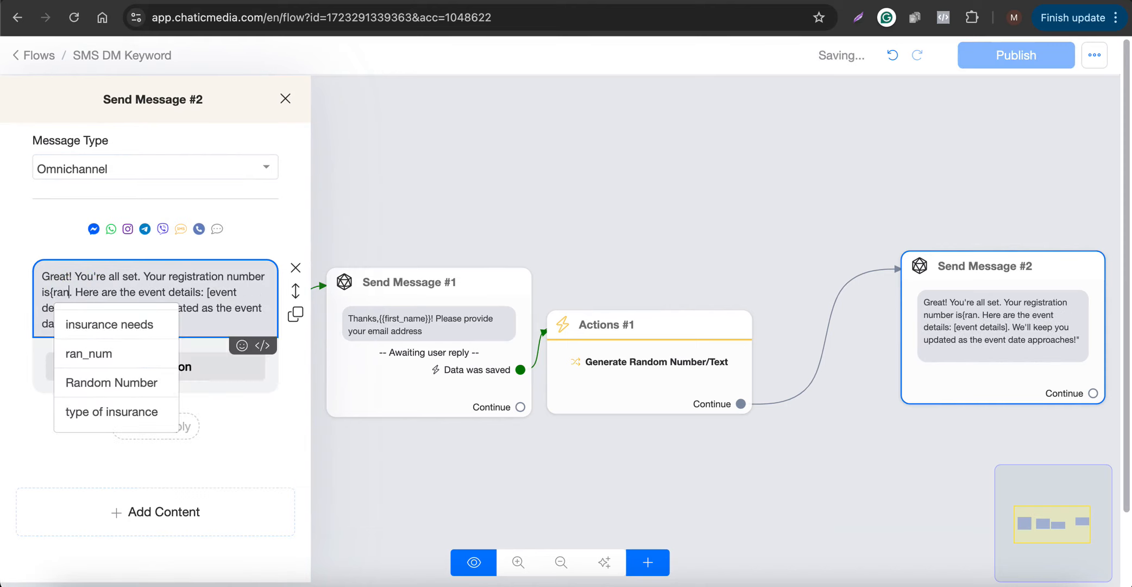
pyautogui.click(79, 390)
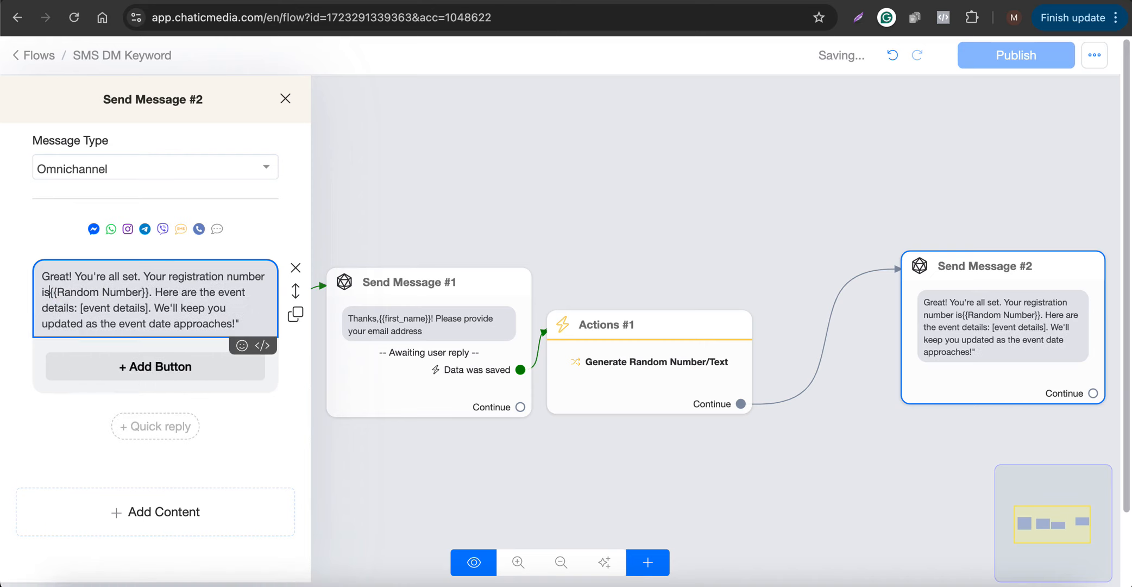
pyautogui.click(50, 292)
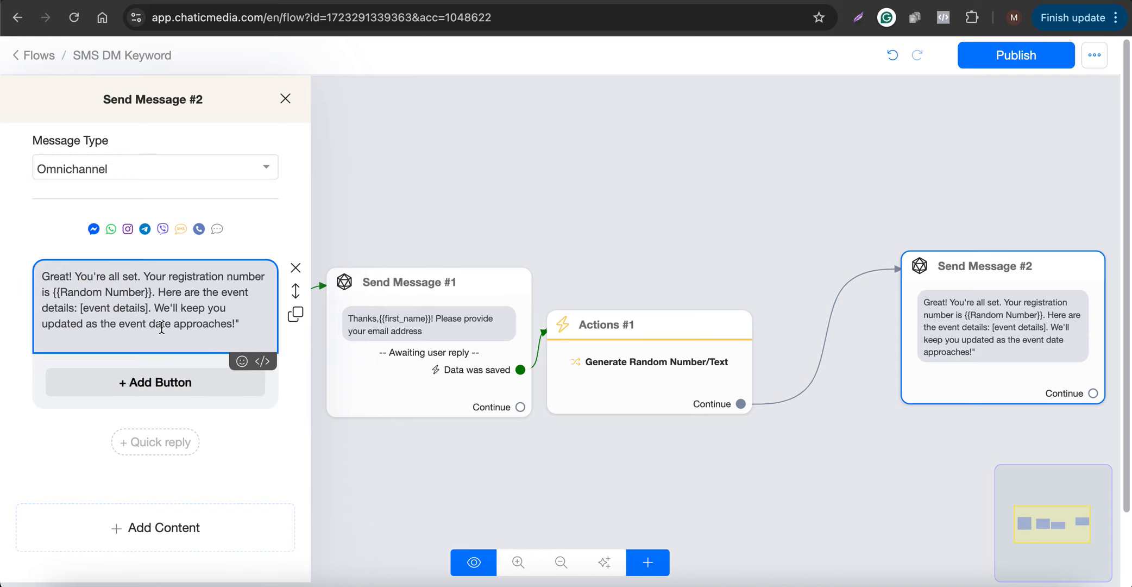
pyautogui.click(716, 214)
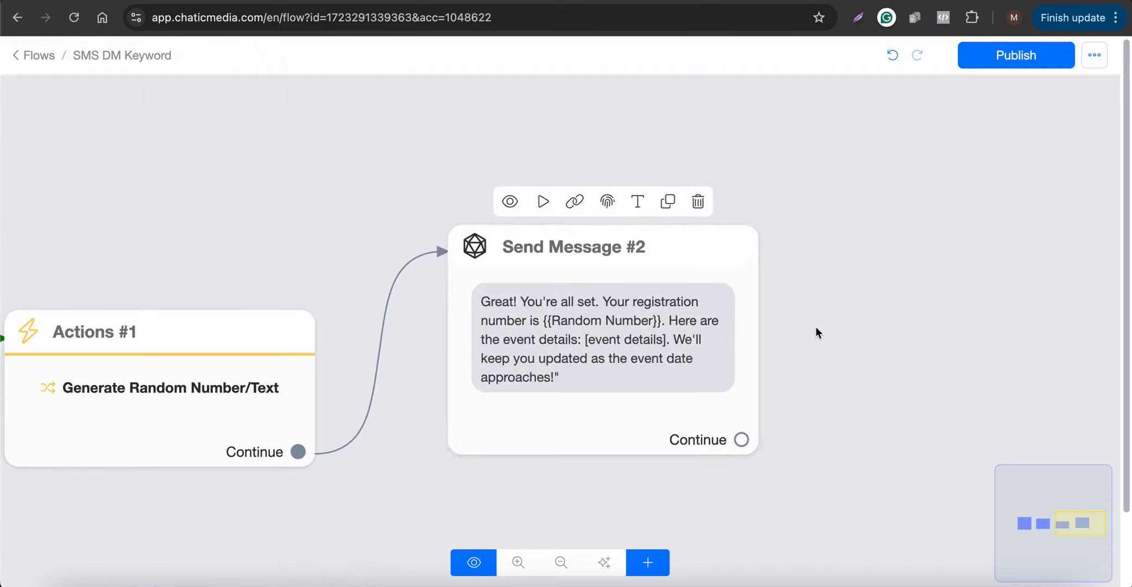
pyautogui.scroll(-5, 816, 327)
pyautogui.scroll(3, 695, 380)
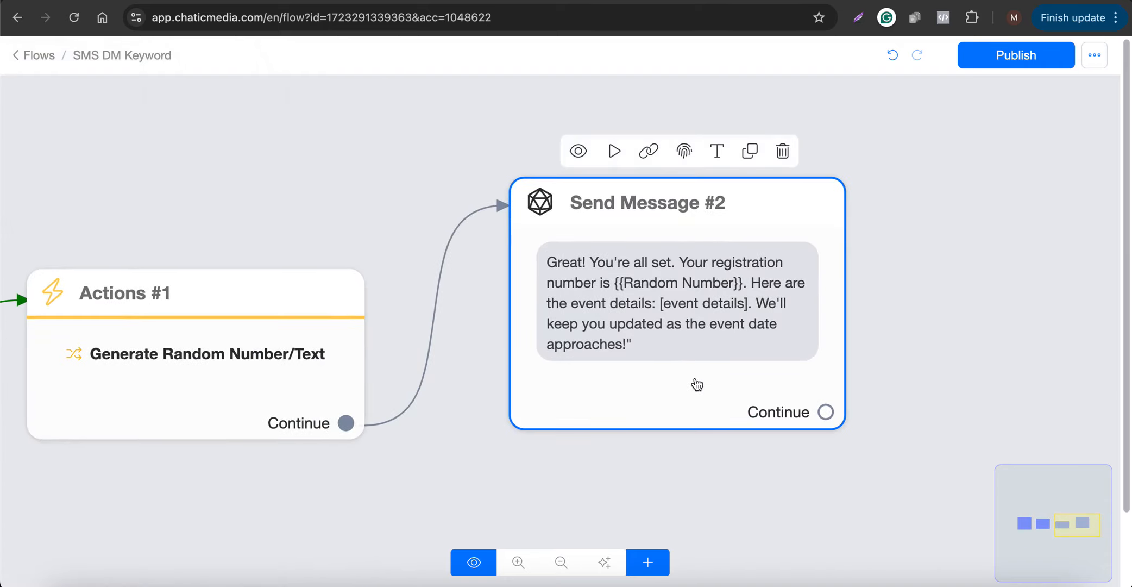
pyautogui.scroll(-2, 695, 354)
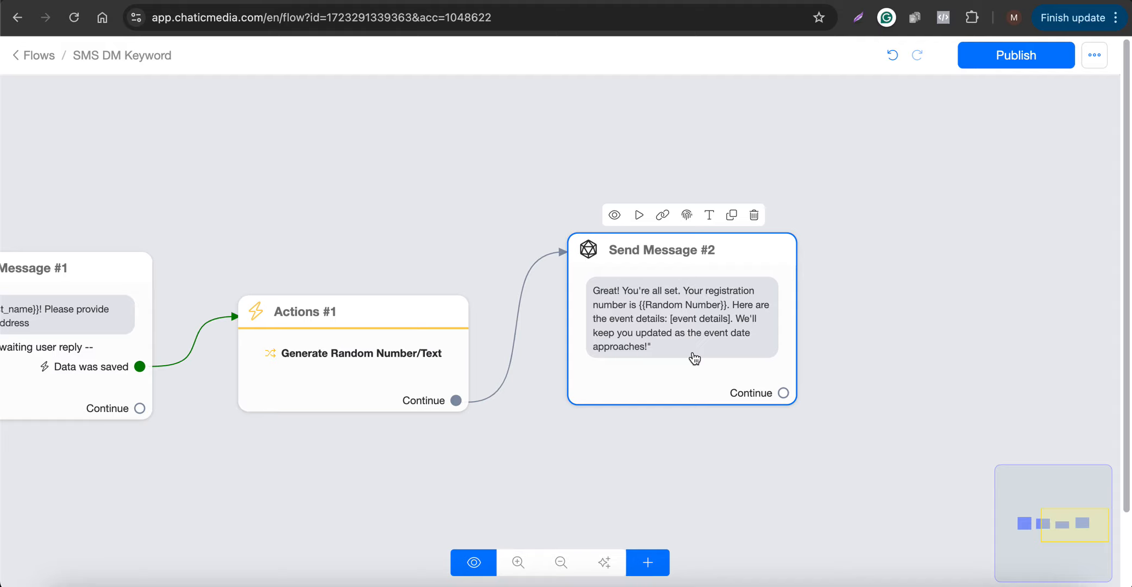
# Add a Wait block to the flow and set its delay type to Specific Date.
pyautogui.scroll(-5, 471, 380)
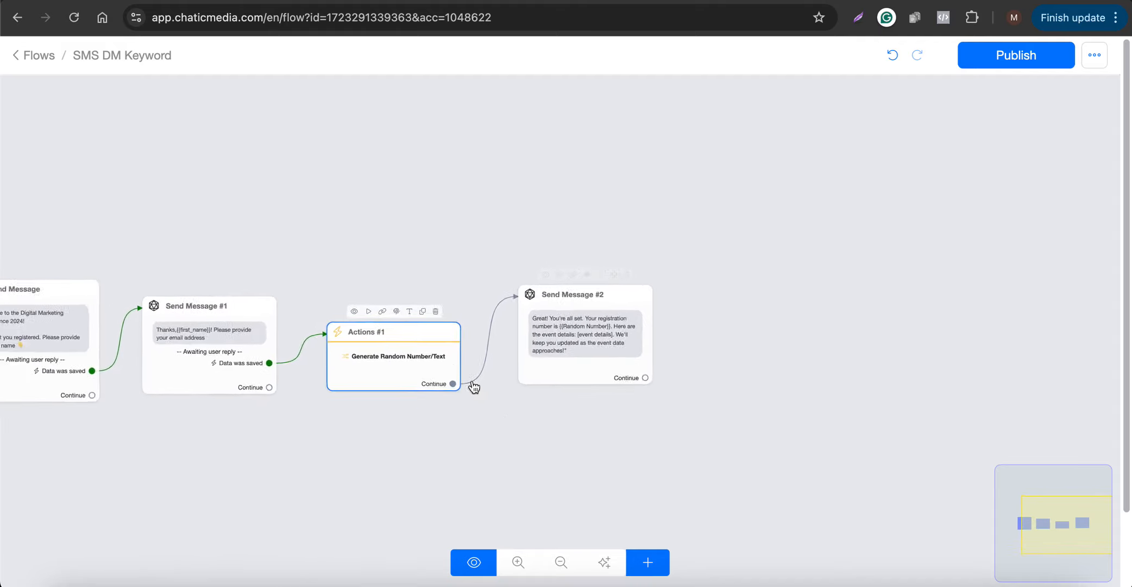
pyautogui.click(644, 563)
pyautogui.click(644, 481)
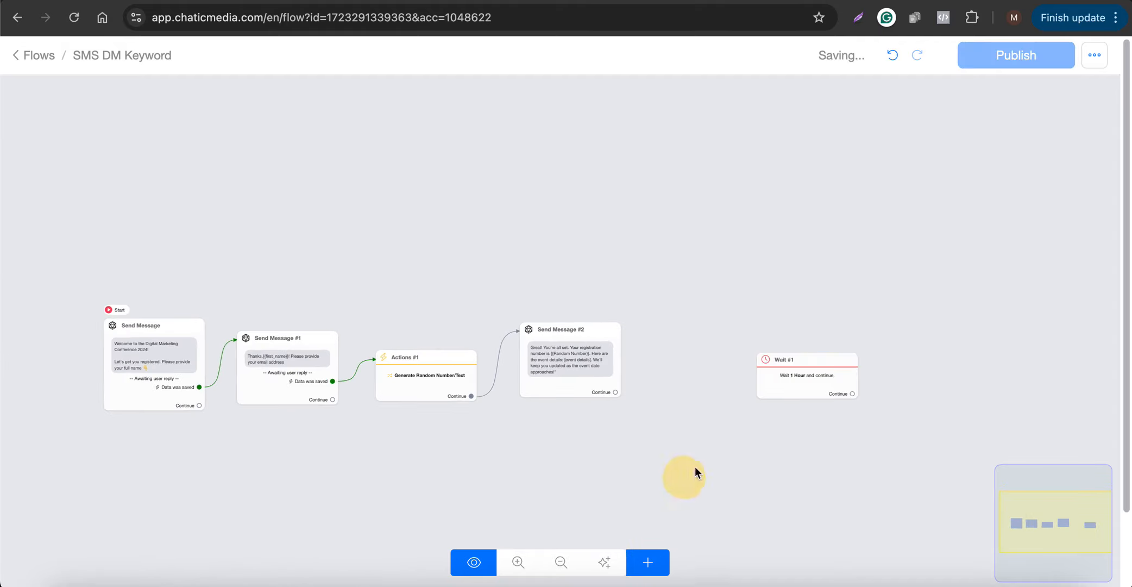
pyautogui.click(798, 393)
pyautogui.click(168, 176)
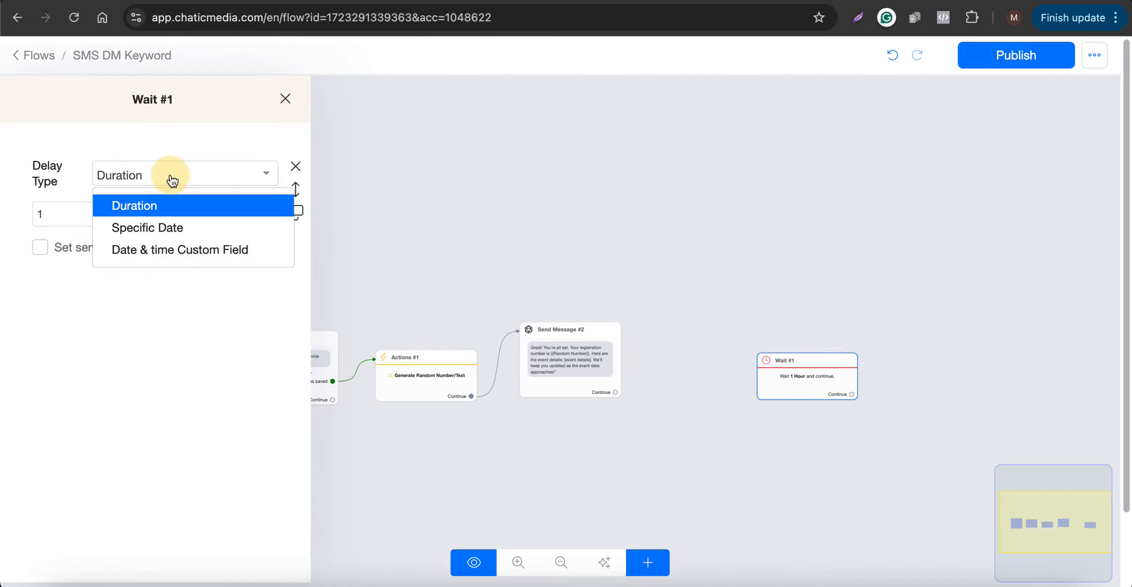
pyautogui.click(153, 230)
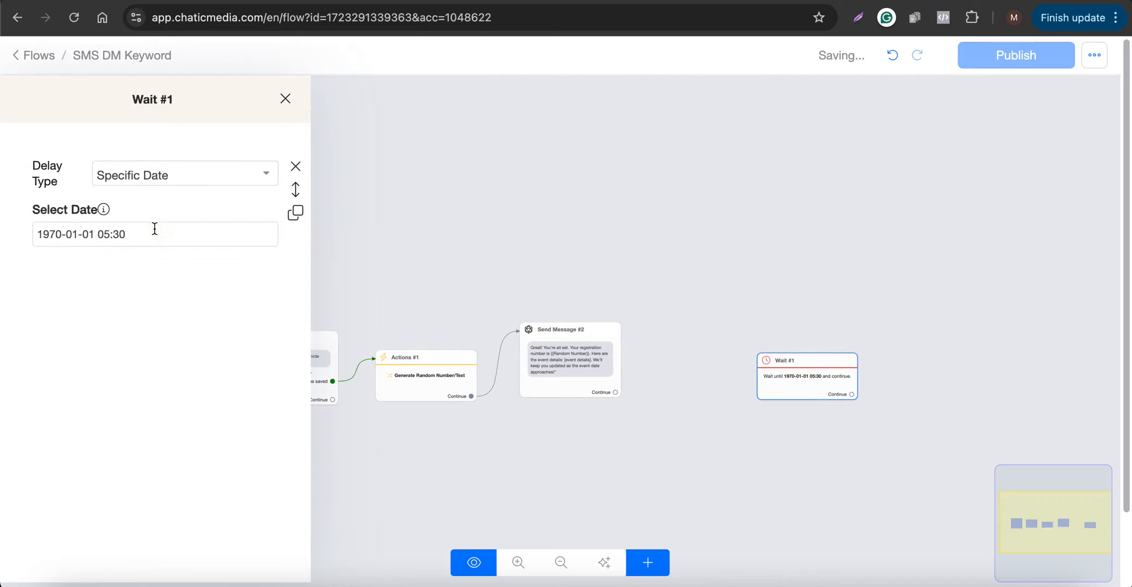
# Set Wait #1's date to 1 December 2024 and confirm it.
pyautogui.click(144, 232)
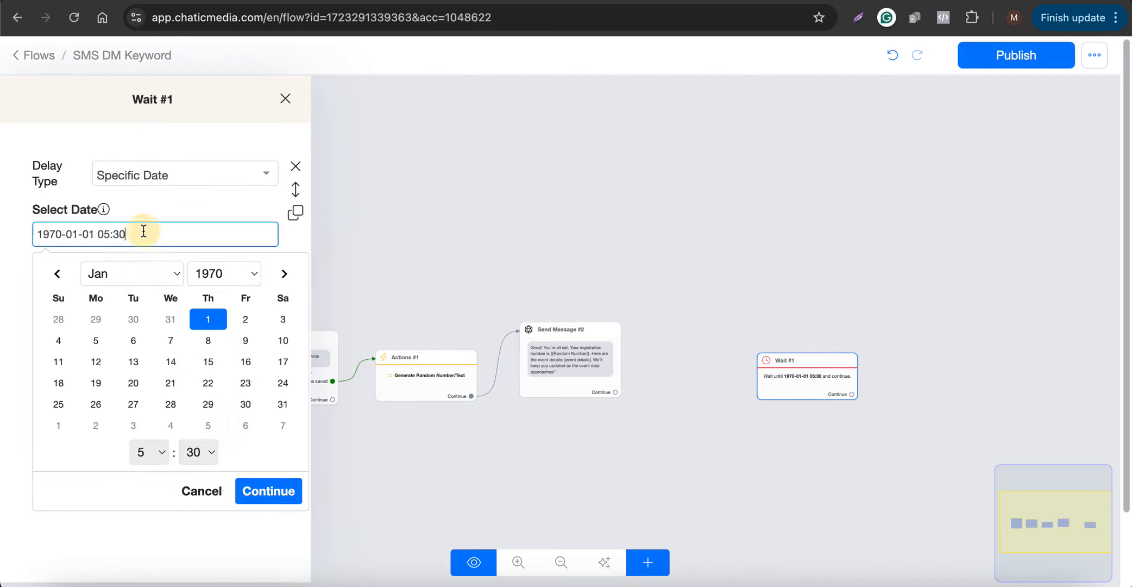
pyautogui.click(211, 274)
pyautogui.scroll(-20, 232, 441)
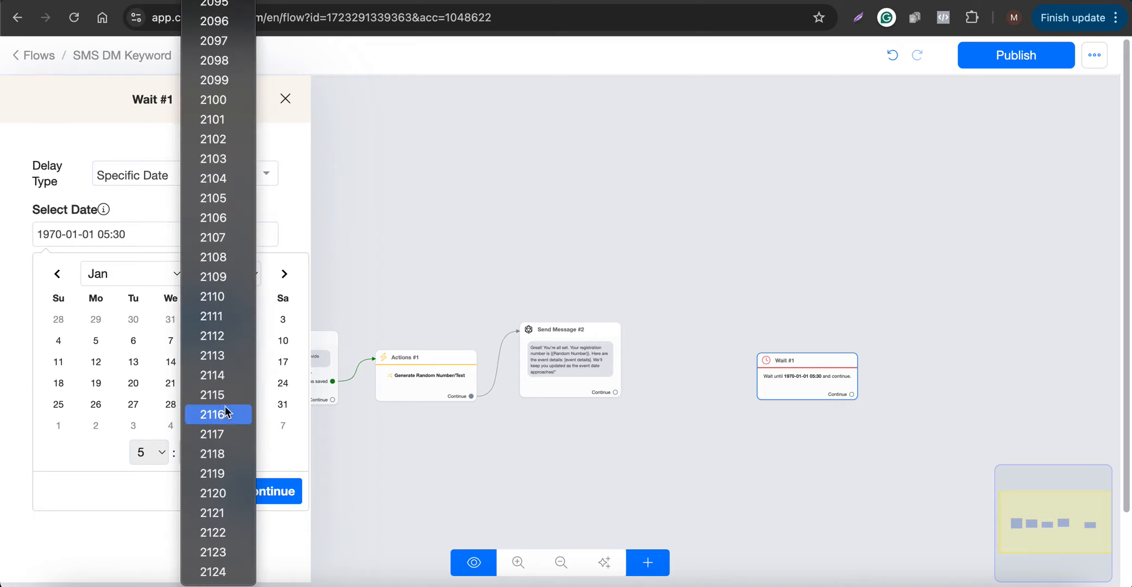
pyautogui.scroll(20, 225, 406)
pyautogui.scroll(-15, 225, 405)
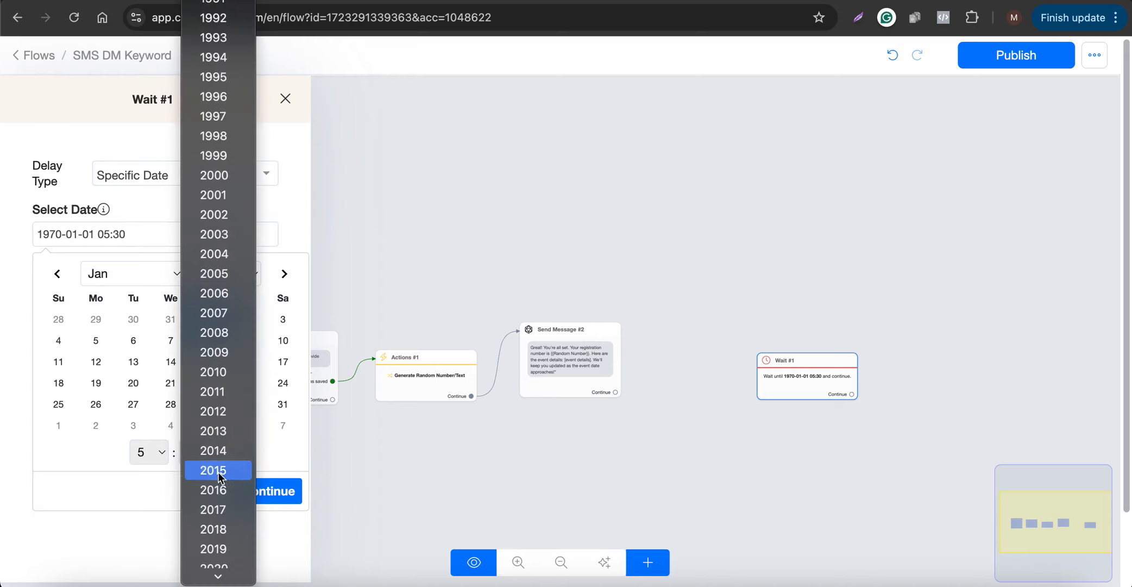
pyautogui.click(218, 556)
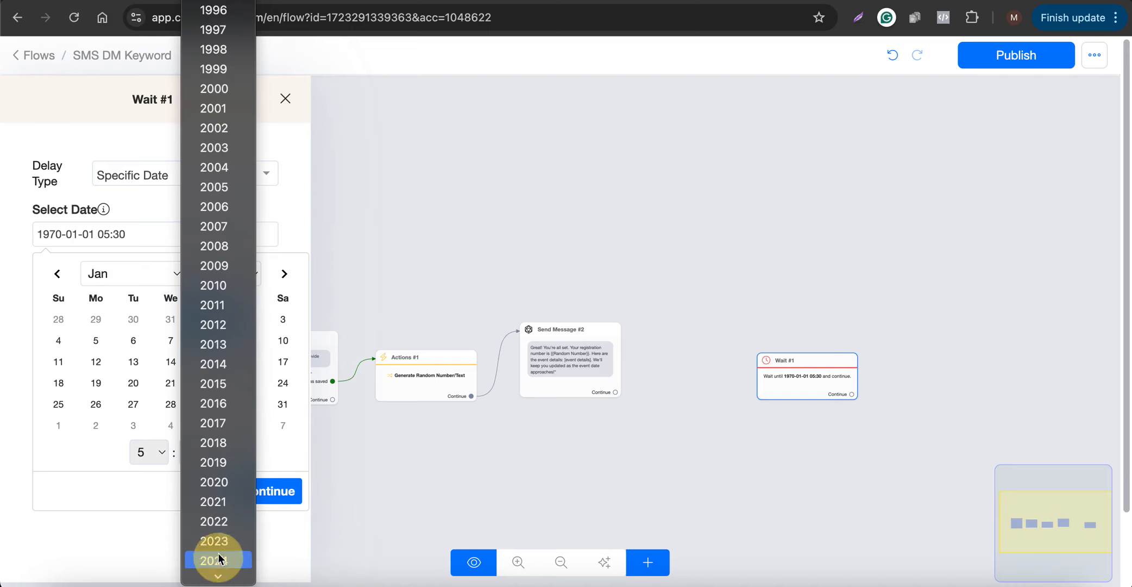
pyautogui.click(123, 269)
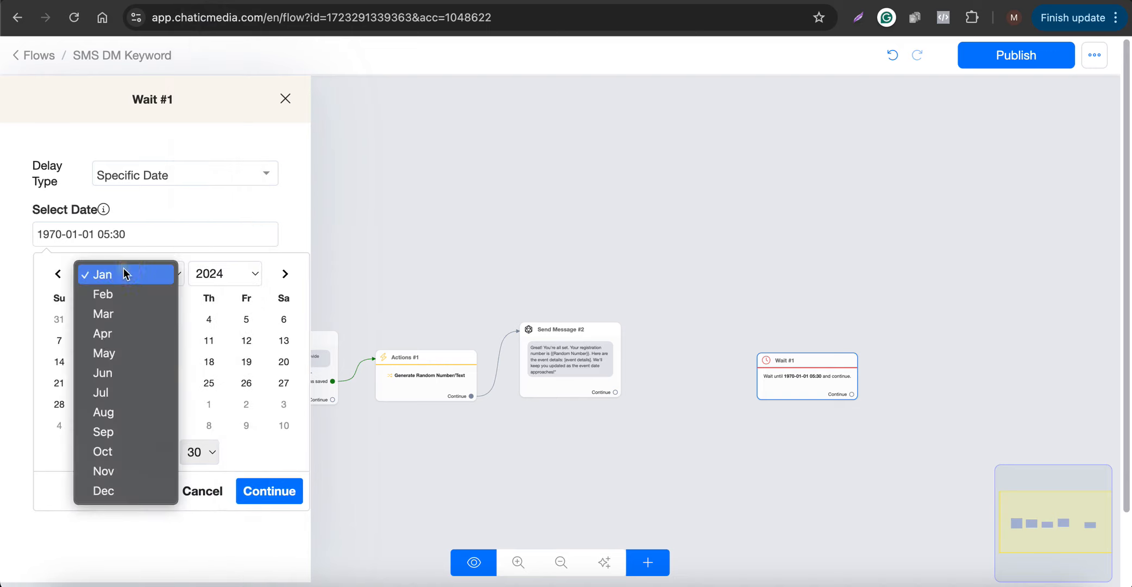
pyautogui.click(111, 490)
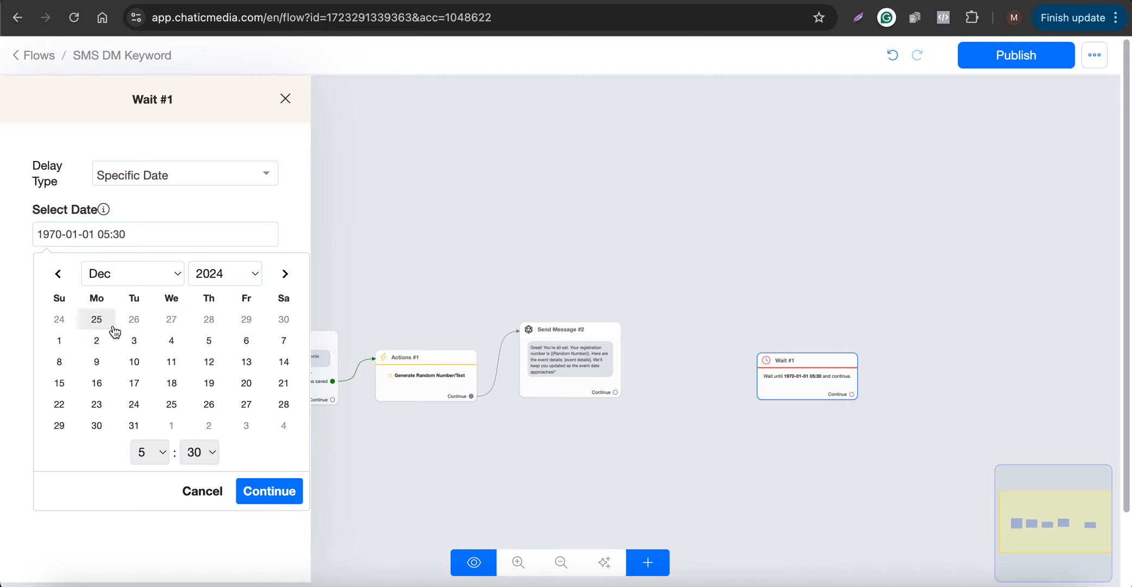
pyautogui.click(61, 342)
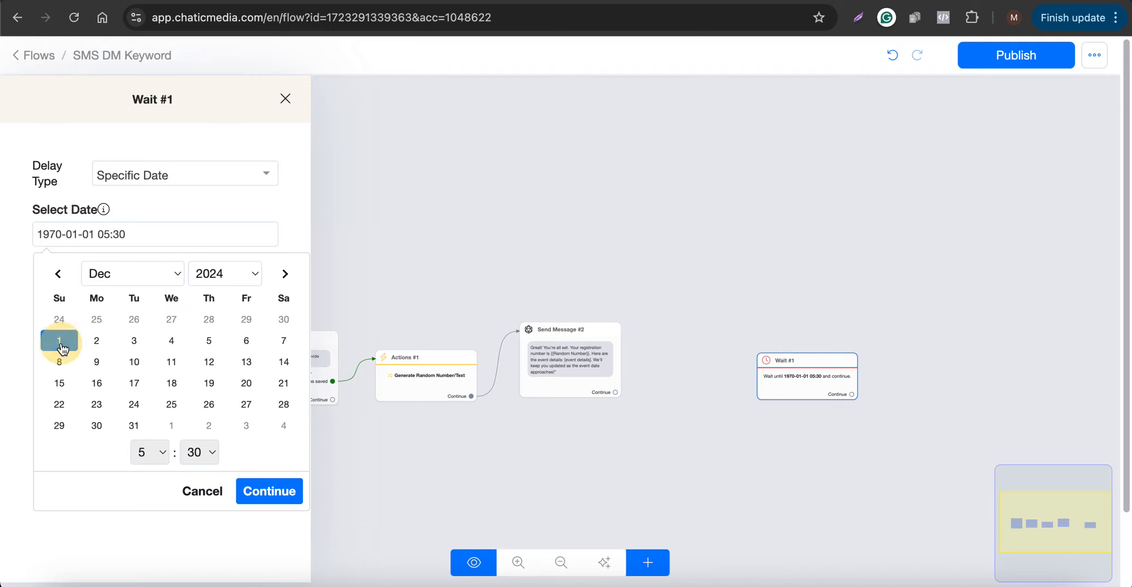
pyautogui.click(260, 491)
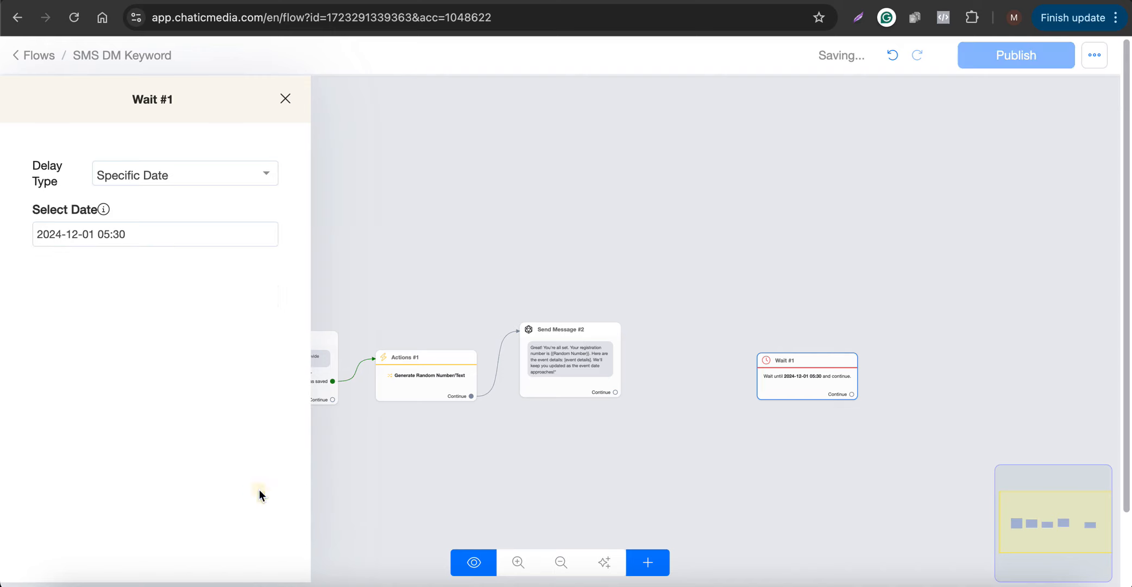
# Set Wait #1's time to 08:30, confirm it and close the block's editor.
pyautogui.click(102, 238)
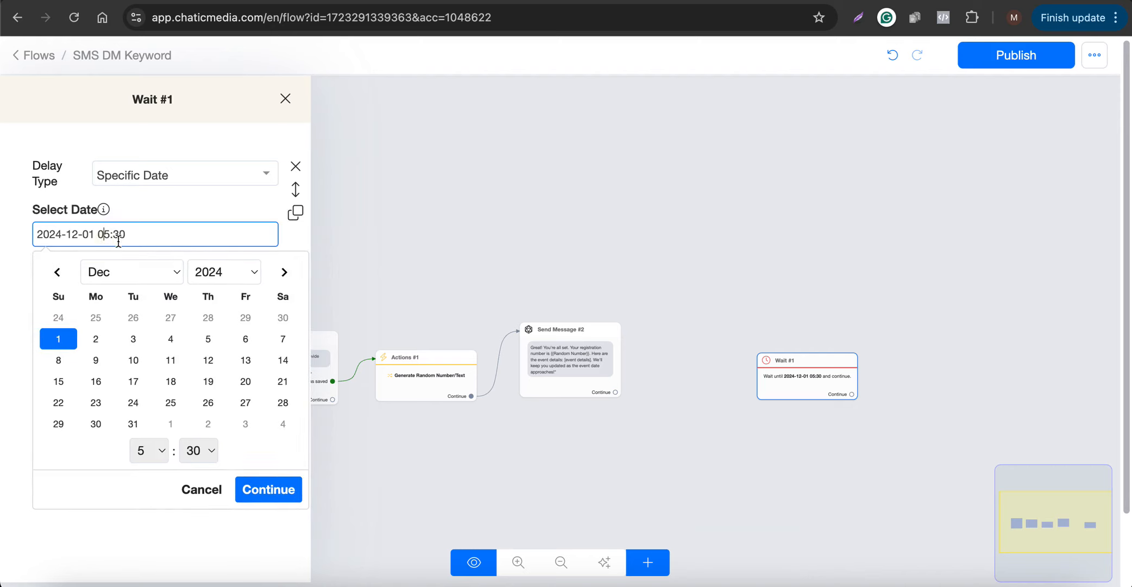
pyautogui.press('Delete')
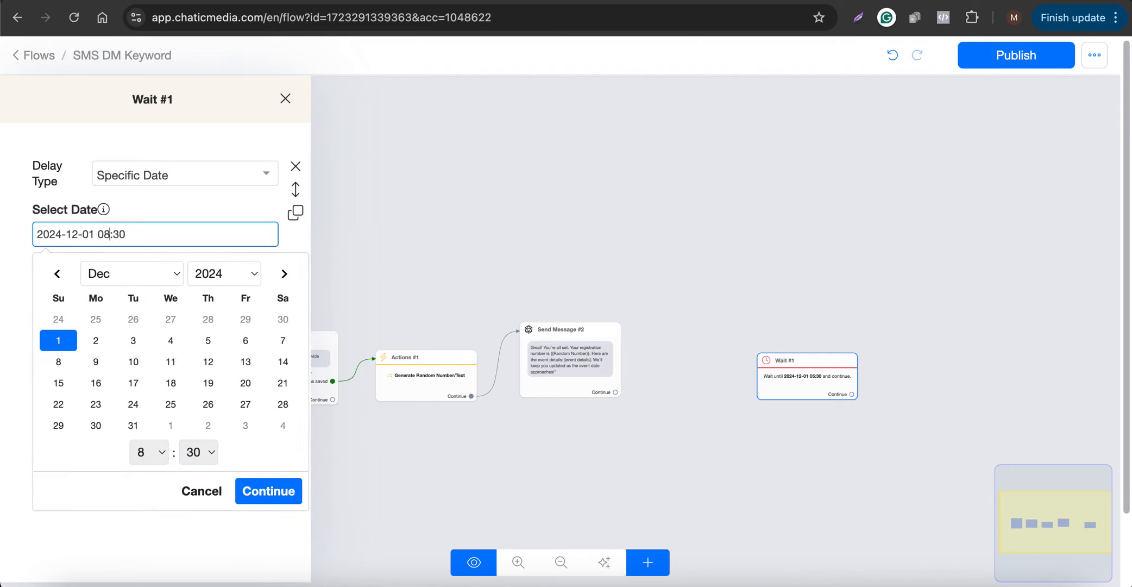
pyautogui.click(173, 212)
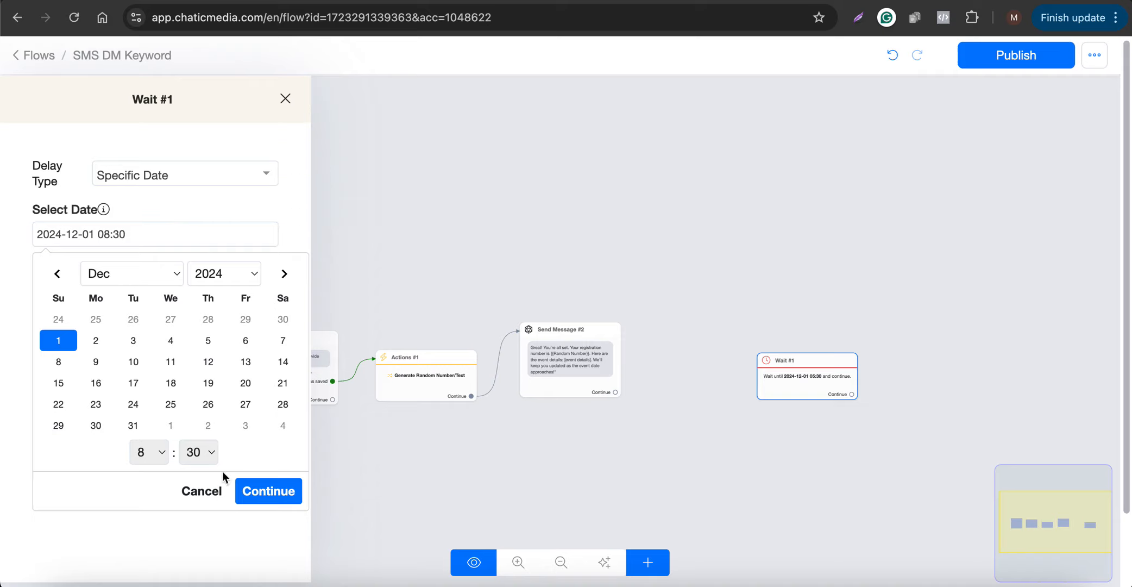
pyautogui.click(269, 491)
pyautogui.scroll(5, 879, 349)
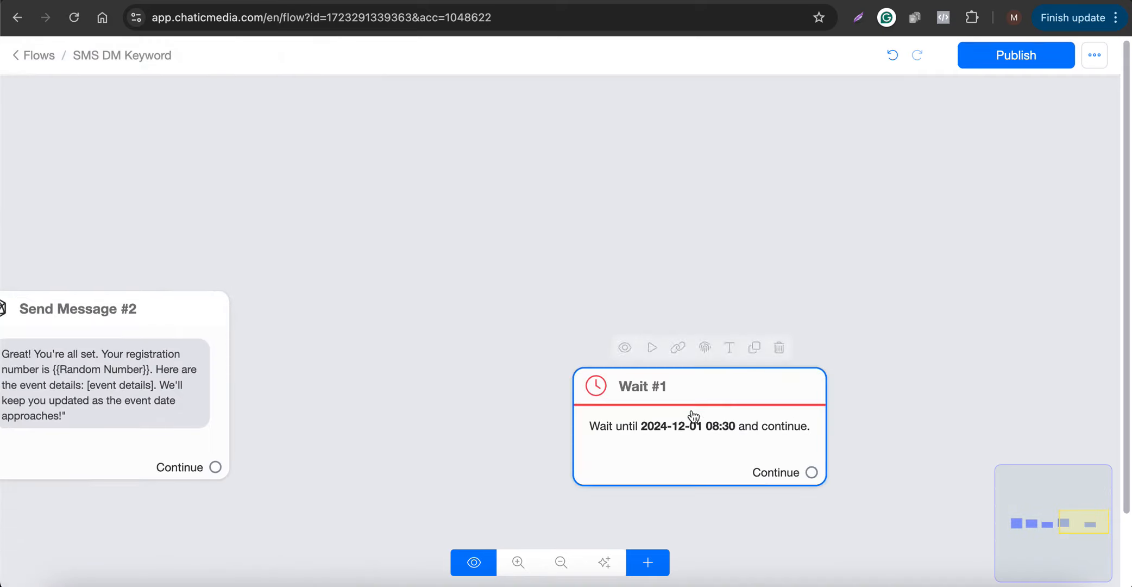
# Connect Send Message #2's Continue output to Wait #1 and move the wait block closer to it.
pyautogui.scroll(-3, 695, 418)
pyautogui.moveTo(682, 424); pyautogui.dragTo(616, 423)
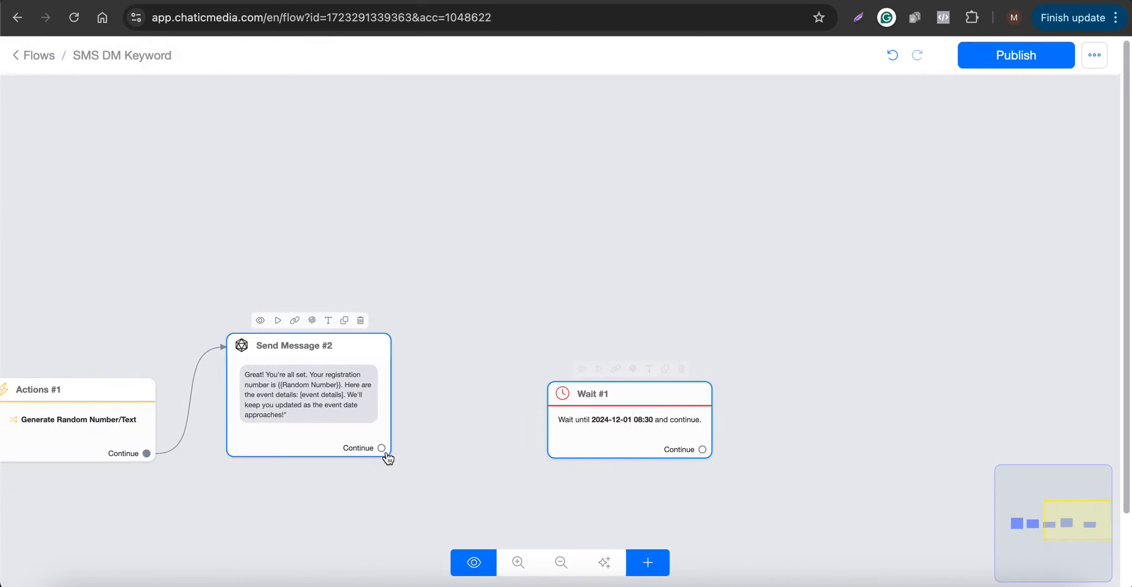
pyautogui.moveTo(382, 448); pyautogui.dragTo(596, 434)
pyautogui.scroll(4, 607, 433)
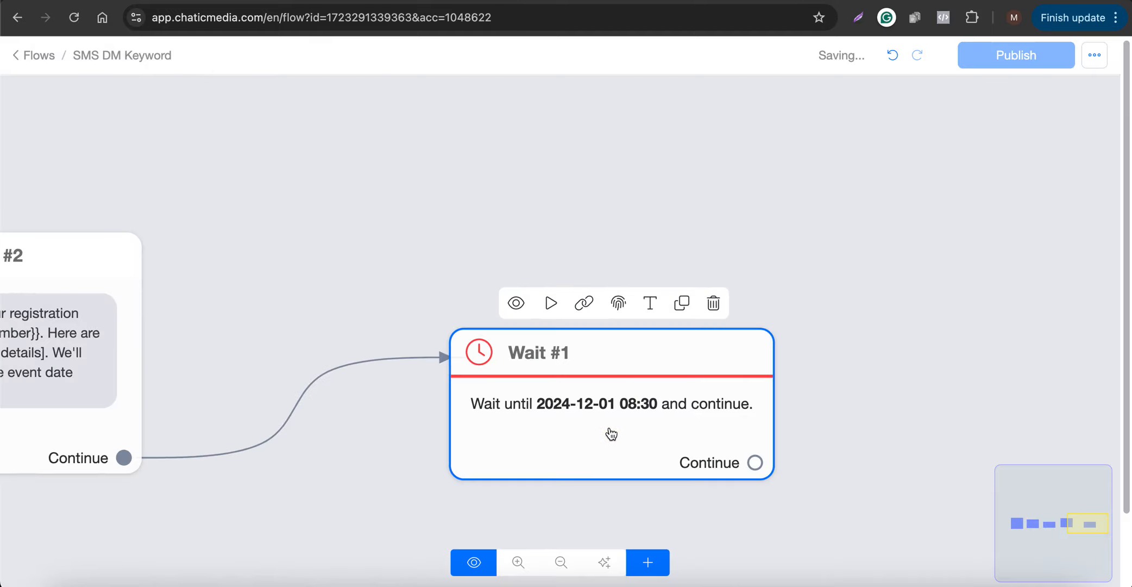
pyautogui.moveTo(599, 409); pyautogui.dragTo(444, 407)
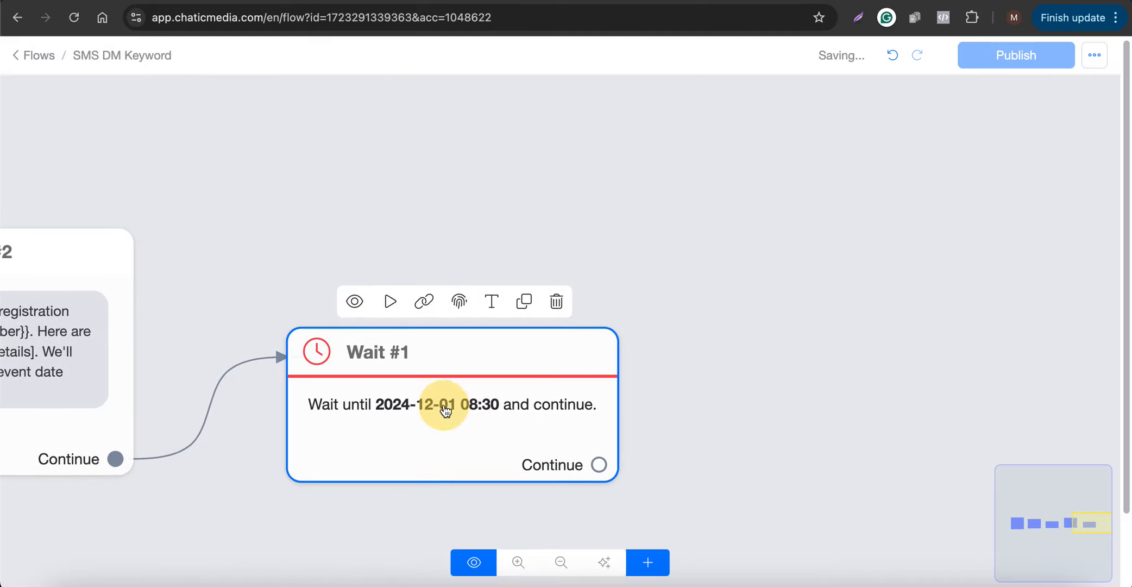
pyautogui.scroll(-4, 310, 404)
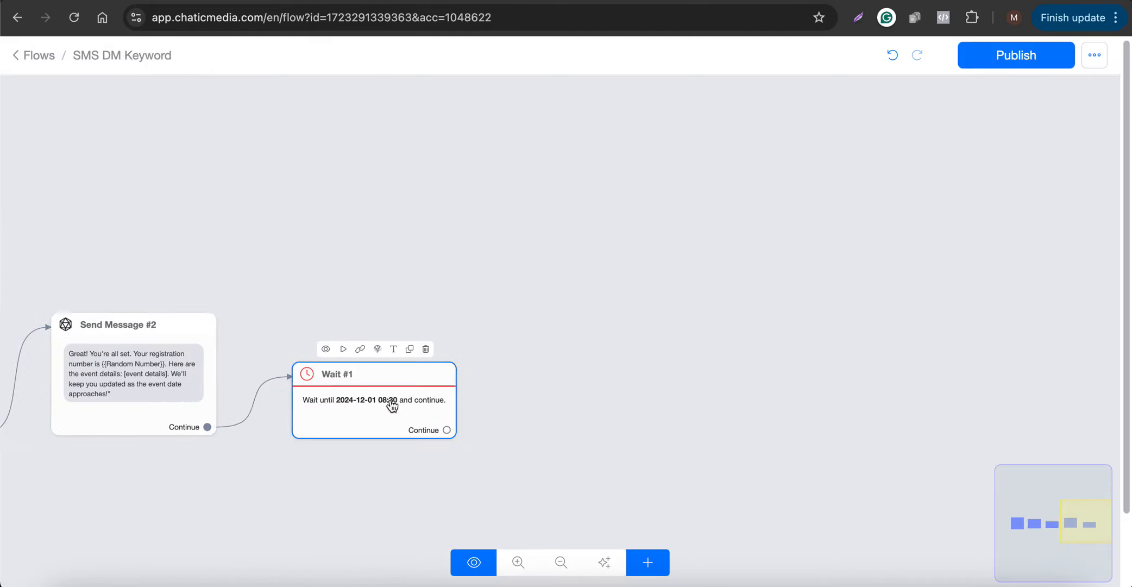
# Add a Send Message block beside Wait #1 and connect Wait #1's Continue output to it.
pyautogui.click(644, 564)
pyautogui.click(706, 306)
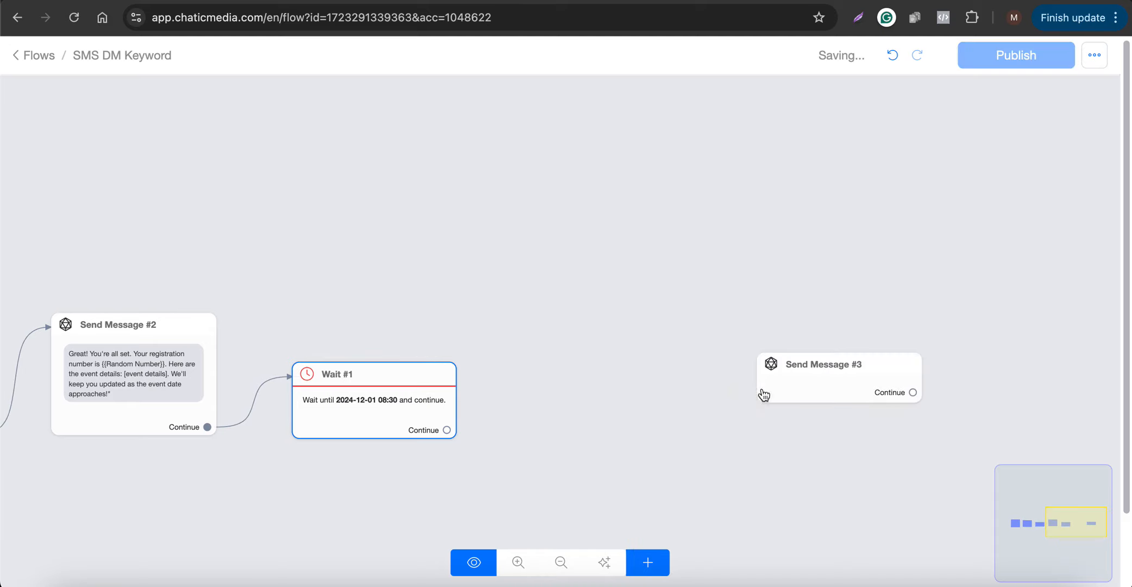
pyautogui.moveTo(447, 430)
pyautogui.mouseDown()
pyautogui.moveTo(788, 387)
pyautogui.moveTo(528, 418)
pyautogui.mouseUp()
# Add an empty text message to Send Message #3 and set its message type to SMS.
pyautogui.click(525, 420)
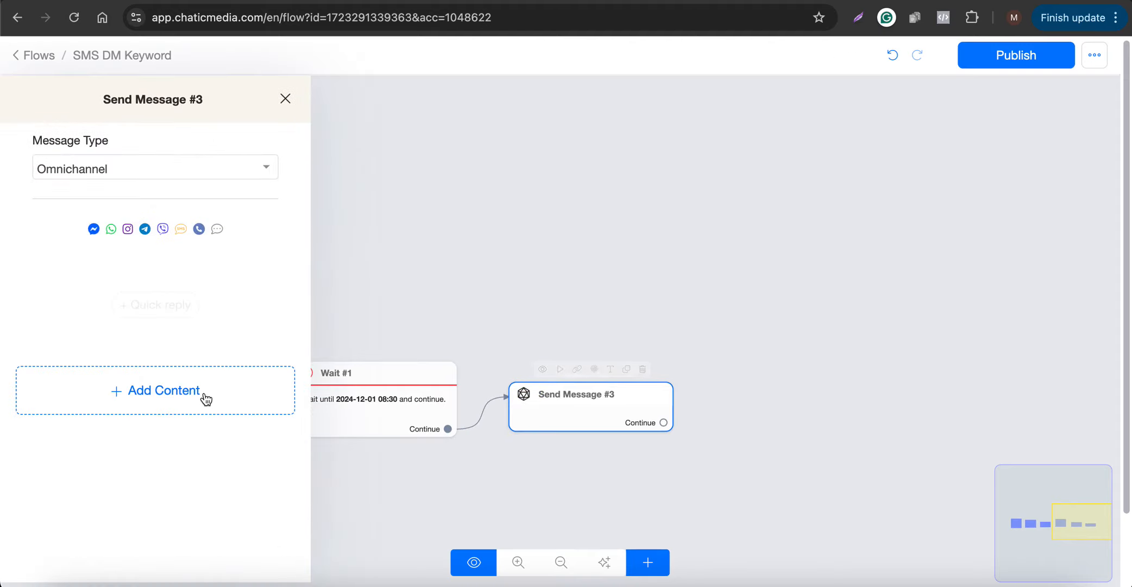
pyautogui.click(204, 393)
pyautogui.click(51, 229)
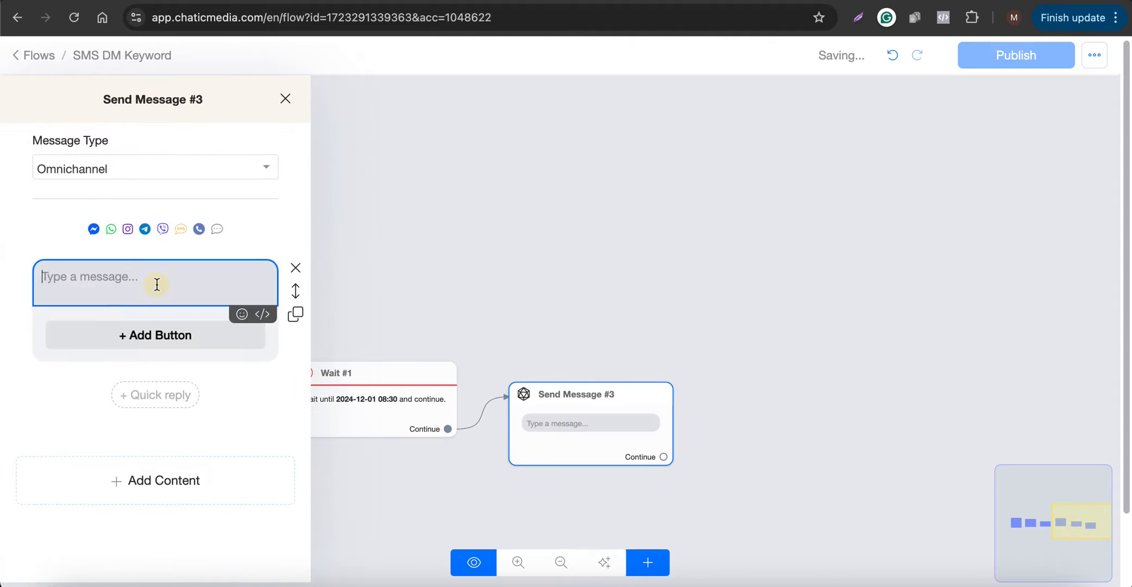
pyautogui.click(126, 167)
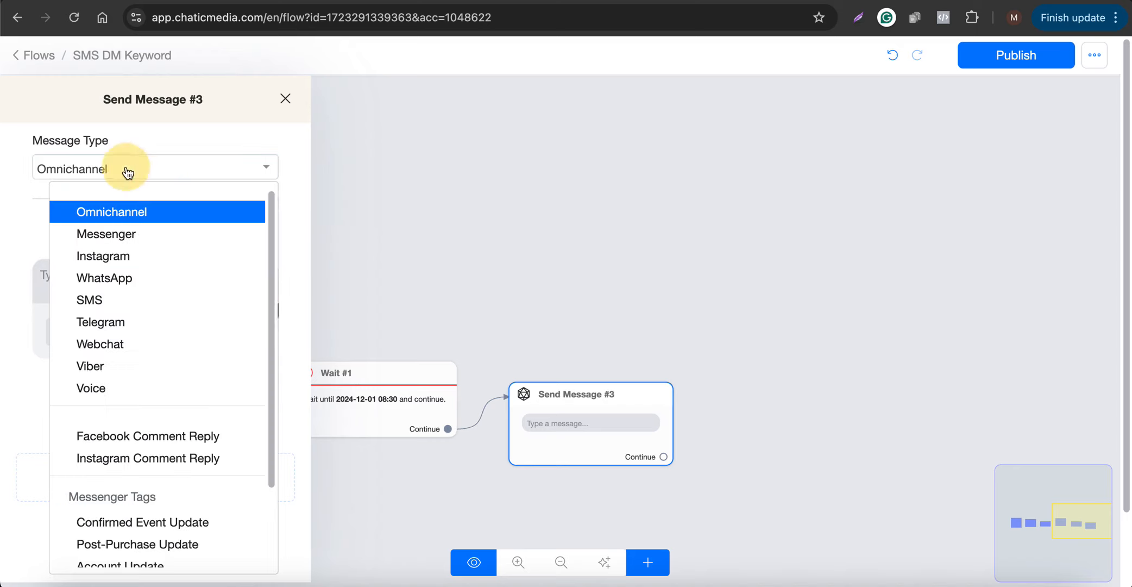
pyautogui.click(103, 301)
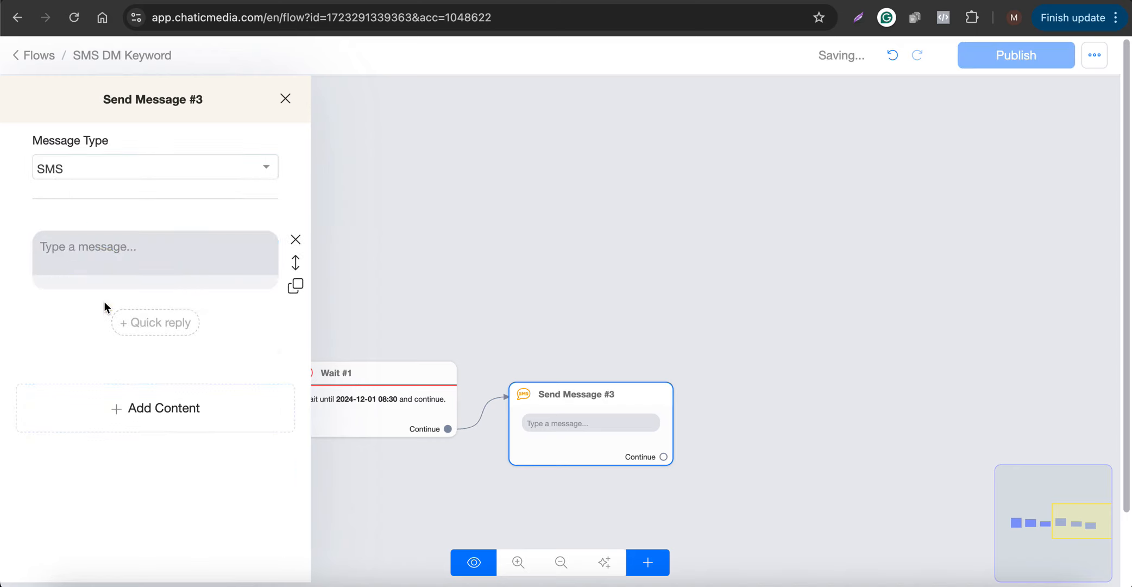
# Return Send Message #3 to Omnichannel, enter "The wait is over!! Here's the link to join Digital Marketing Conference 2024!" and close its editor.
pyautogui.click(130, 253)
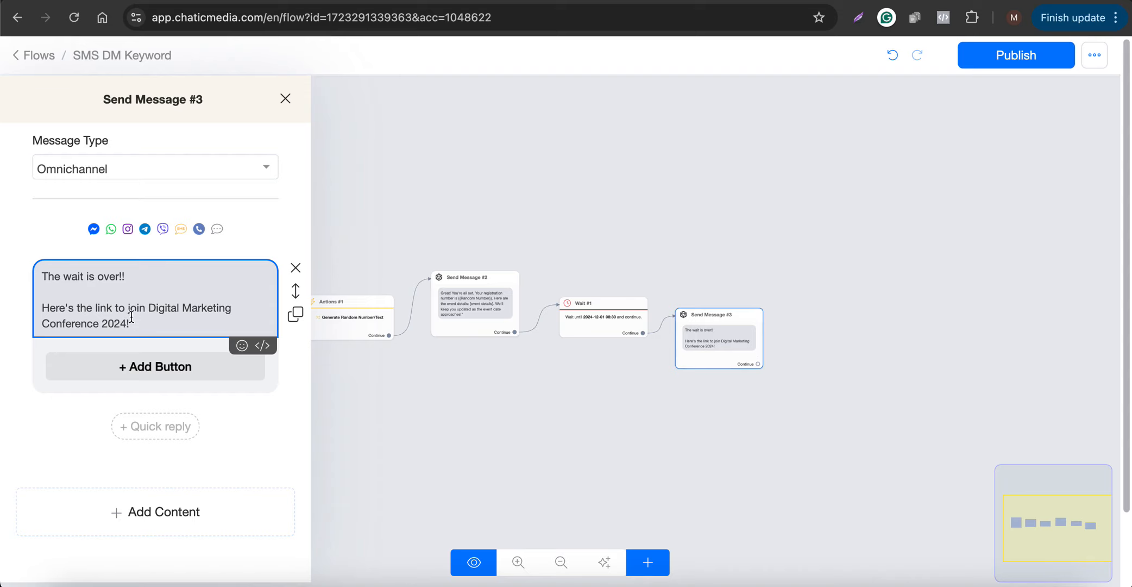
pyautogui.click(855, 423)
pyautogui.scroll(5, 735, 361)
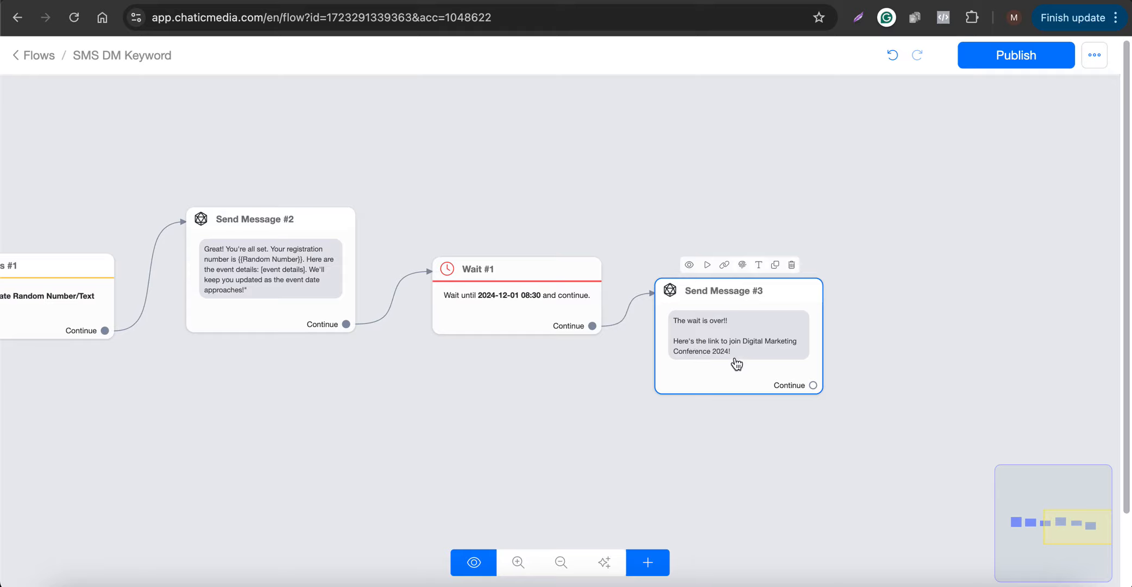
pyautogui.scroll(-3, 761, 365)
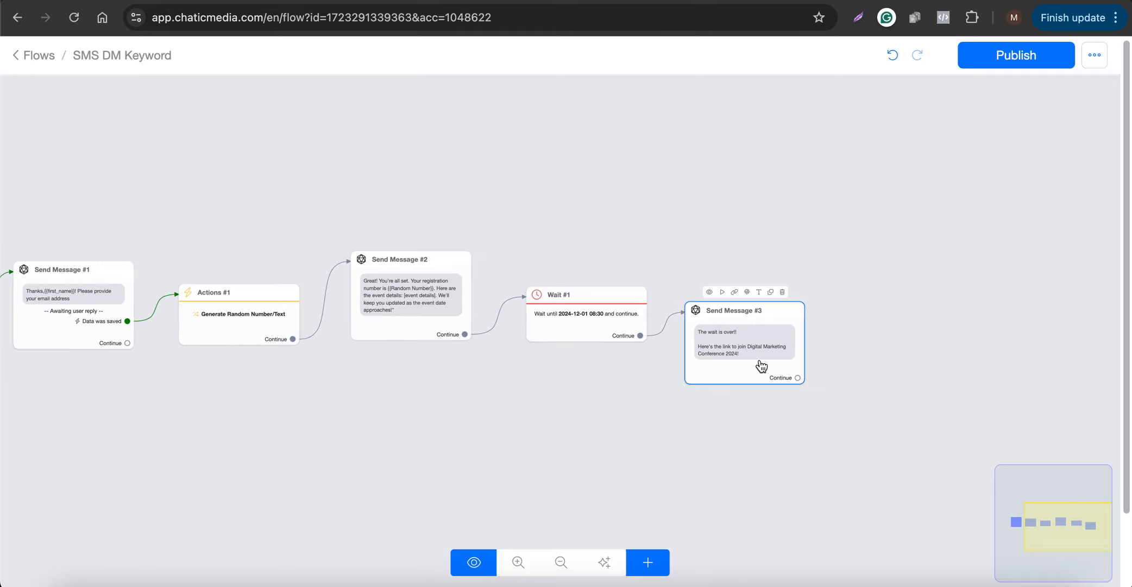
# Review the complete SMS DM Keyword flow from the starting Send Message block through to Send Message #3.
pyautogui.scroll(-3, 1034, 329)
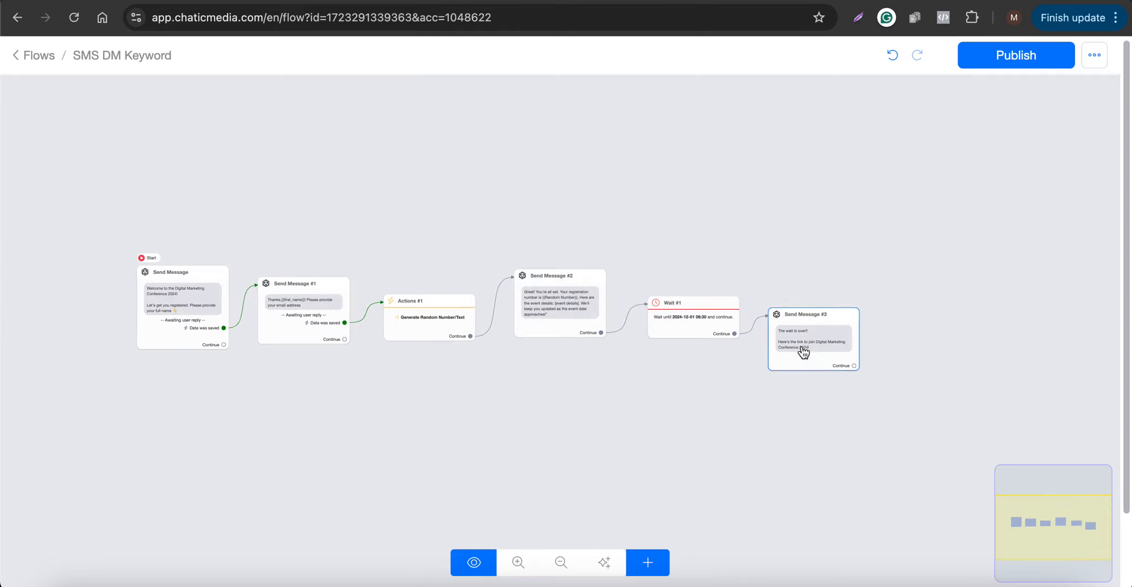
pyautogui.scroll(4, 724, 326)
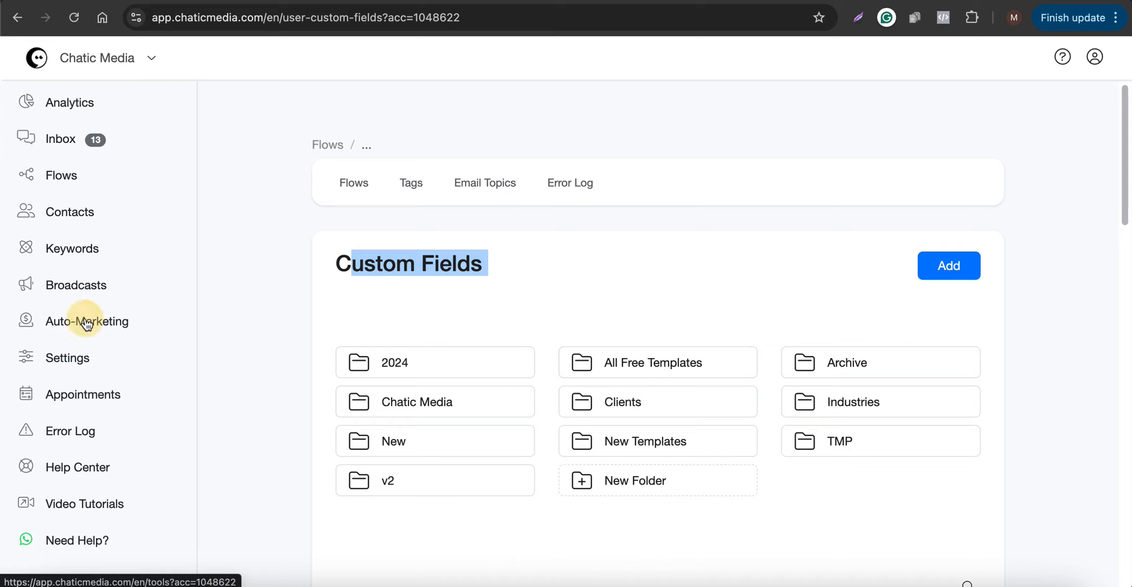
pyautogui.click(74, 326)
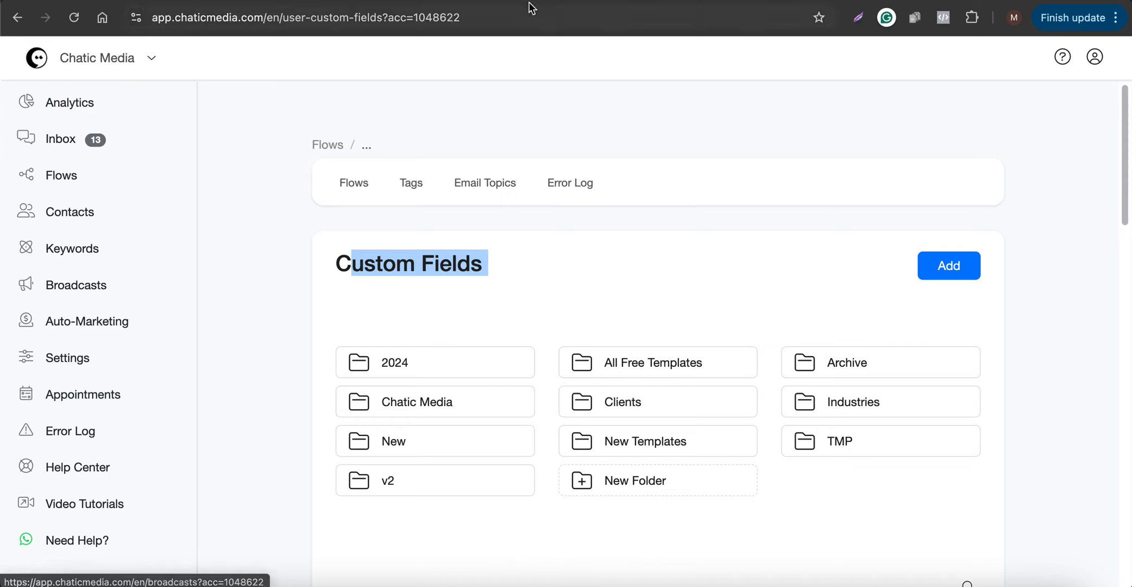
pyautogui.scroll(-5, 426, 434)
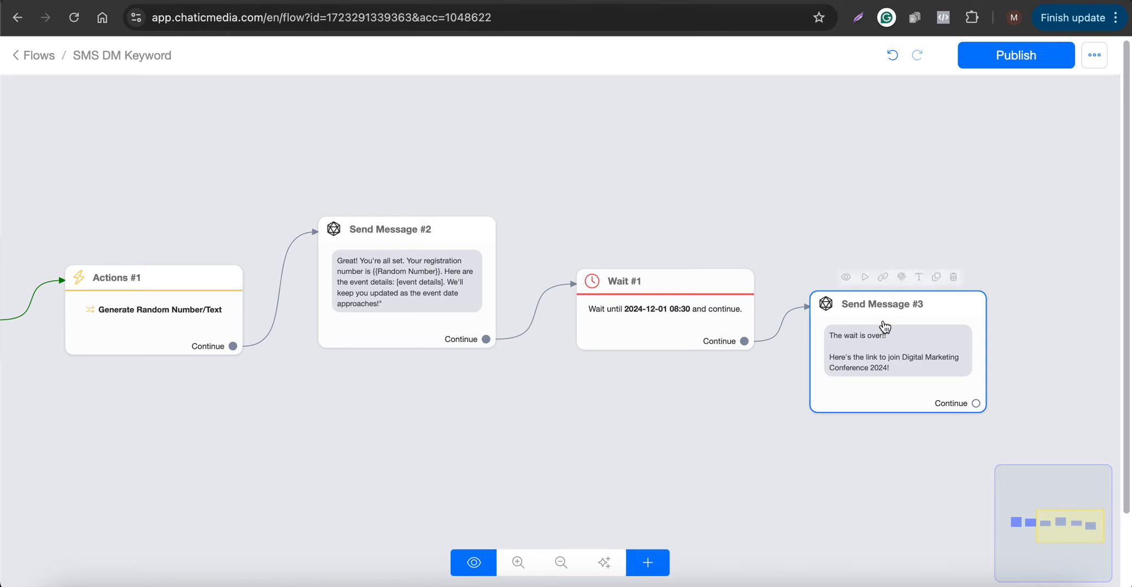
pyautogui.scroll(-3, 880, 322)
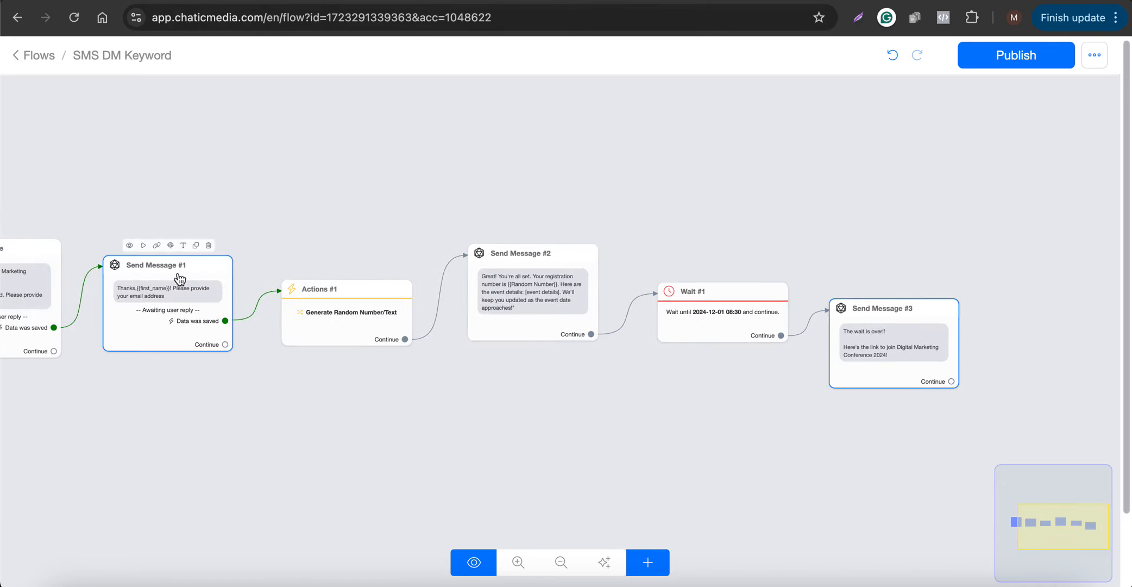
pyautogui.scroll(-2, 801, 298)
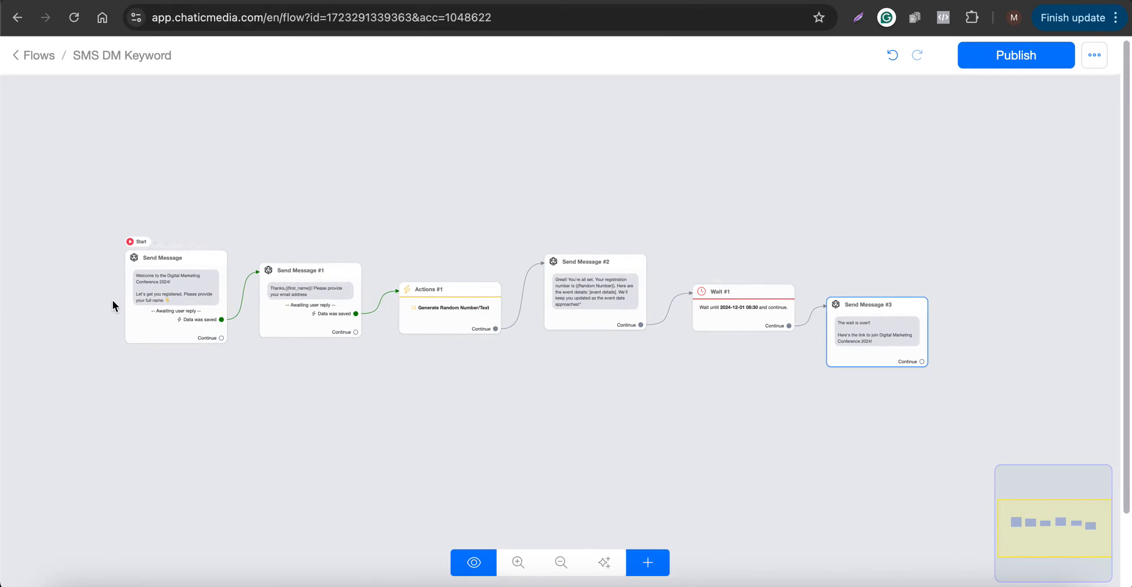
pyautogui.scroll(3, 112, 300)
pyautogui.scroll(-3, 179, 302)
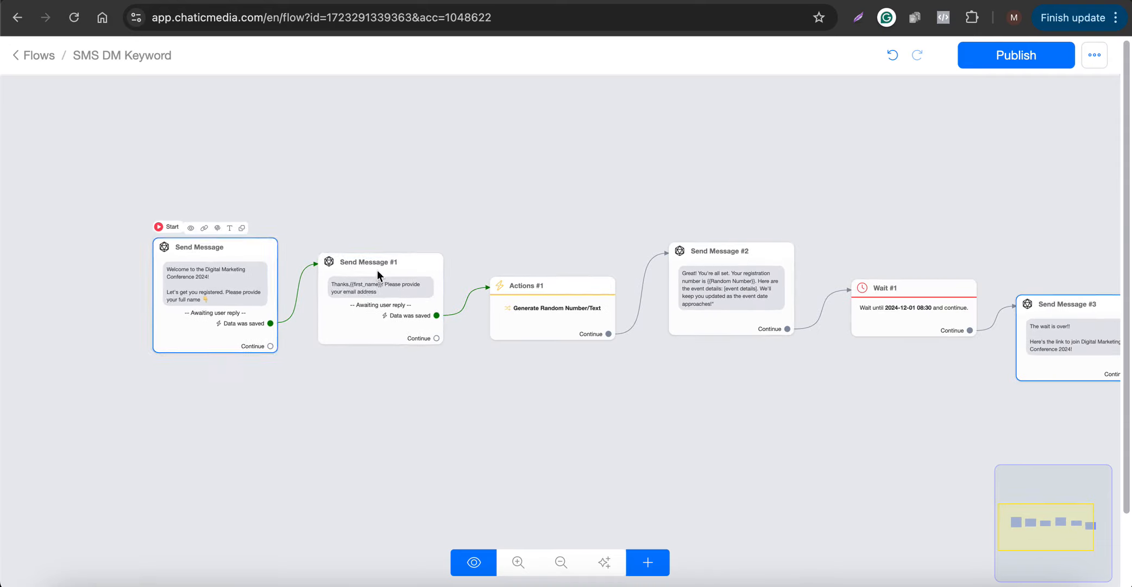
pyautogui.click(1019, 64)
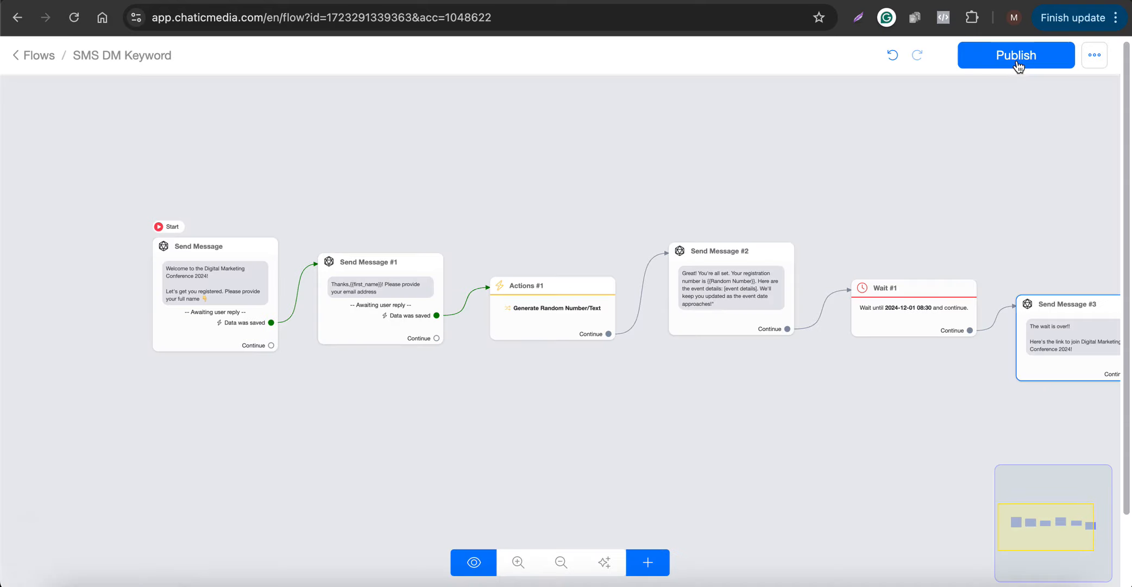
pyautogui.scroll(1, 218, 296)
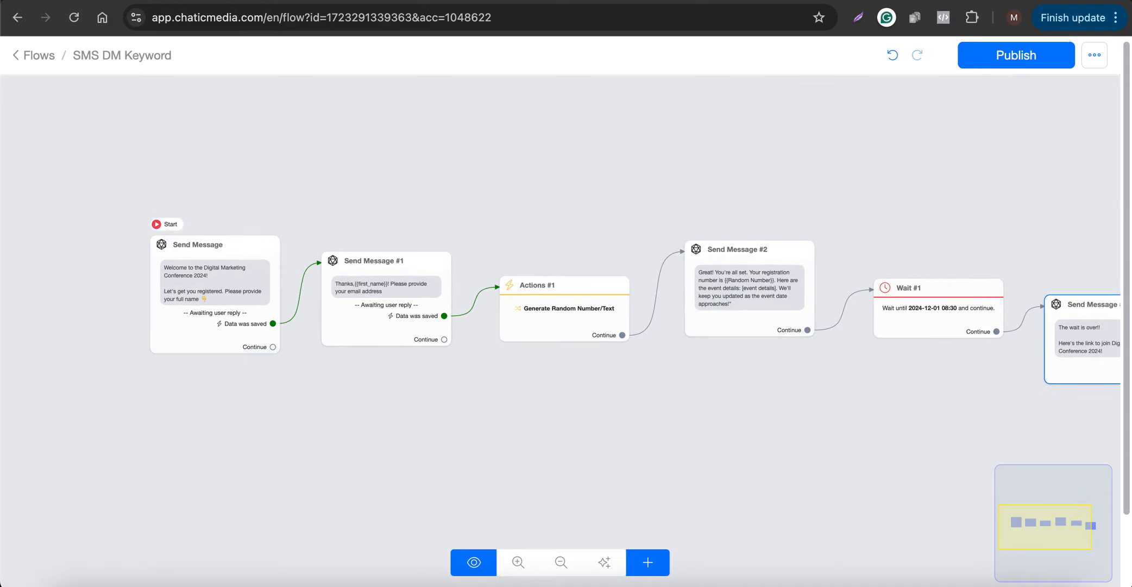
# Copy the #DMConference2024 keyword from the Google Docs conversation script and return to the SMS DM Keyword flow.
pyautogui.click(801, 2)
pyautogui.moveTo(378, 216); pyautogui.dragTo(511, 216)
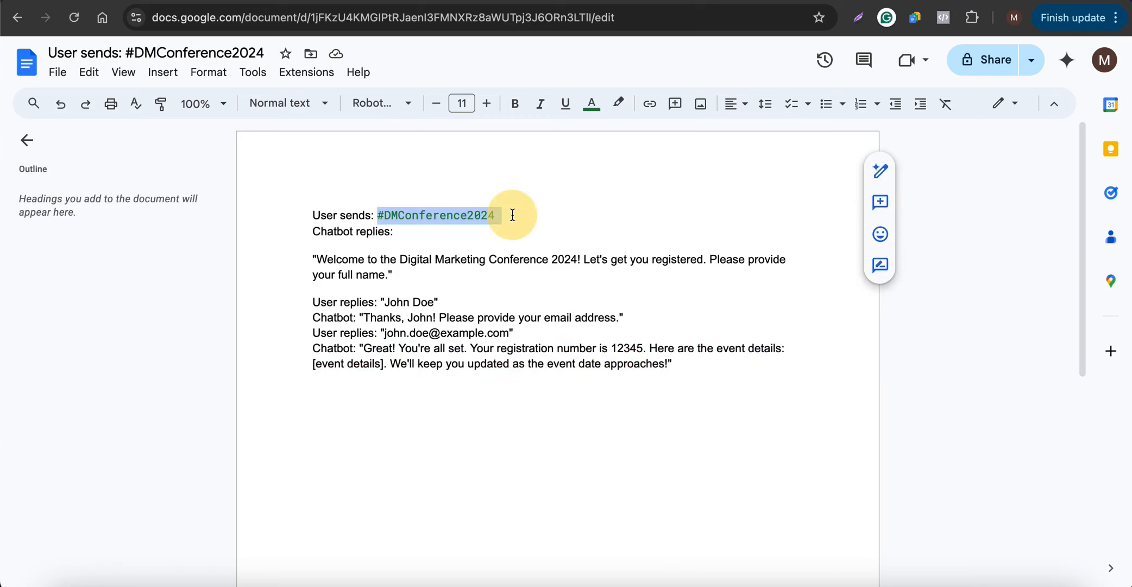
pyautogui.rightClick(423, 214)
pyautogui.click(468, 178)
pyautogui.click(668, 2)
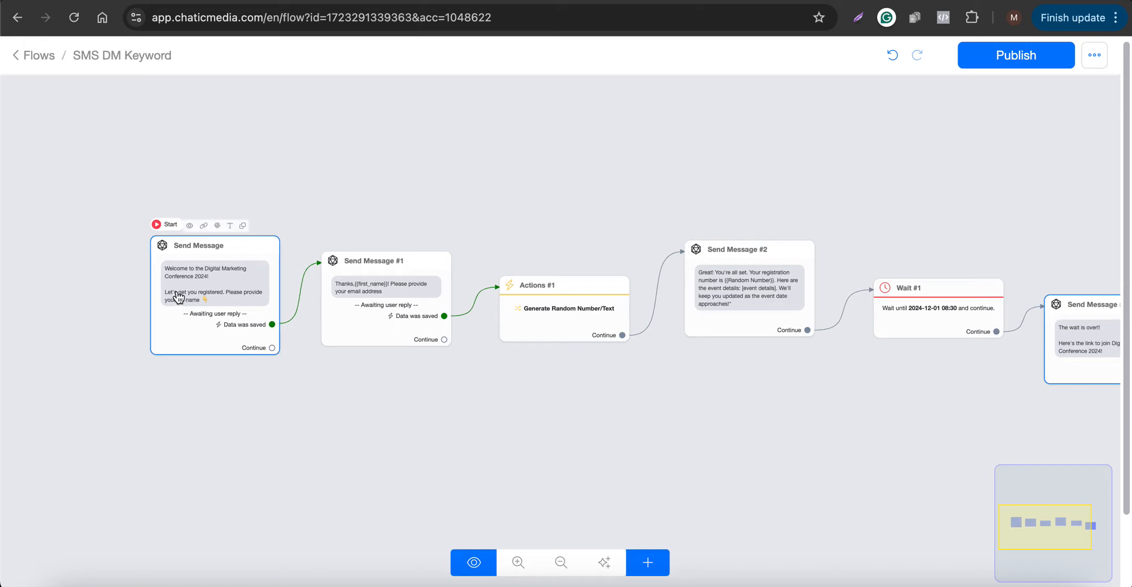
# Add a new entry in Keywords with #DMConference2024 as the user message.
pyautogui.scroll(5, 178, 297)
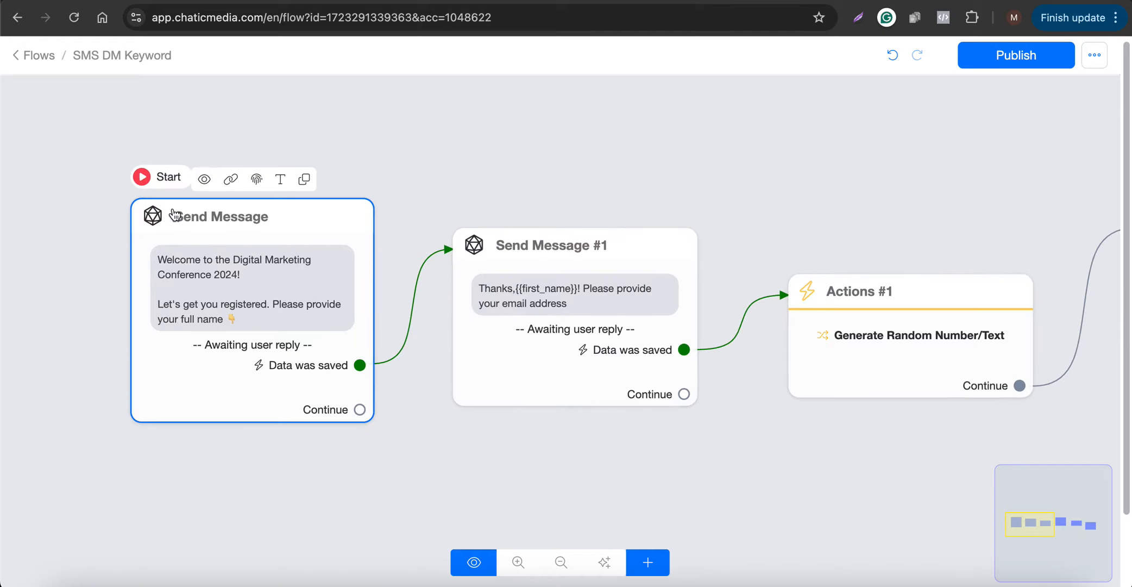
pyautogui.click(492, 160)
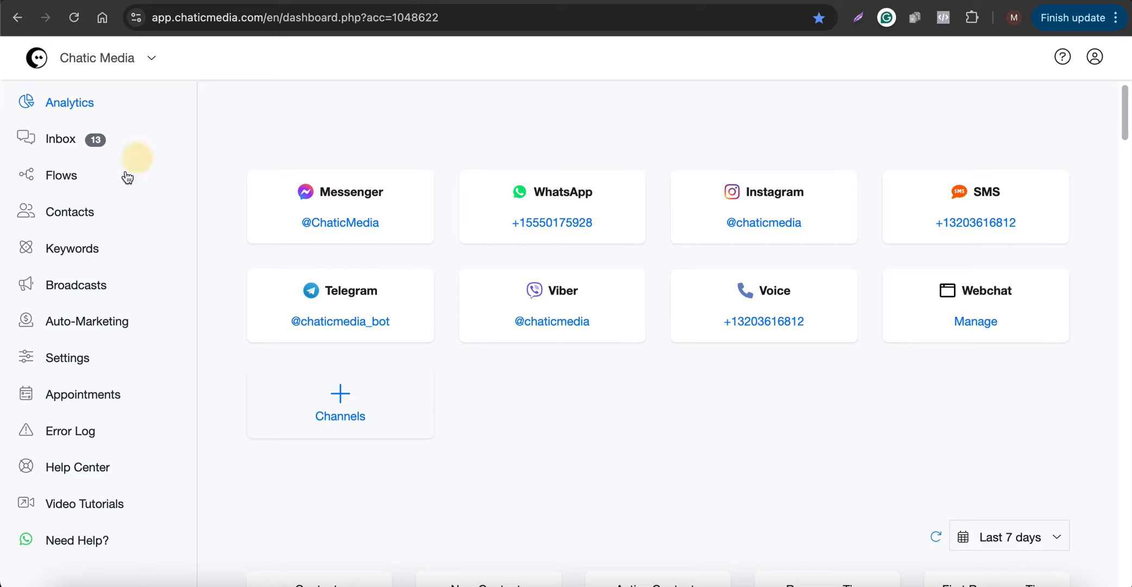
pyautogui.click(60, 248)
pyautogui.click(927, 173)
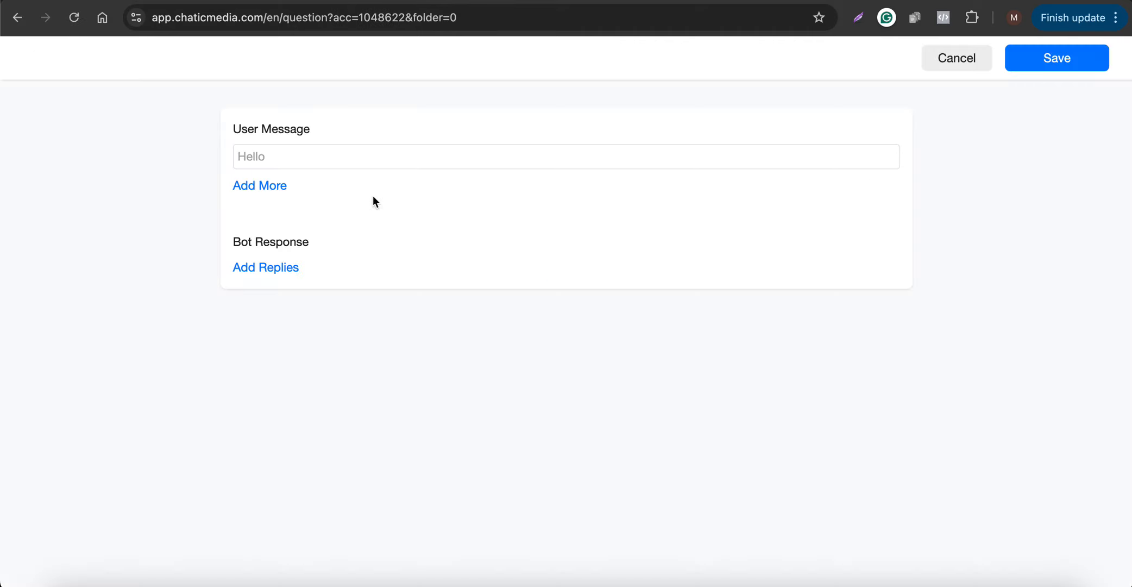
pyautogui.click(292, 152)
pyautogui.write('#DMConference2024')
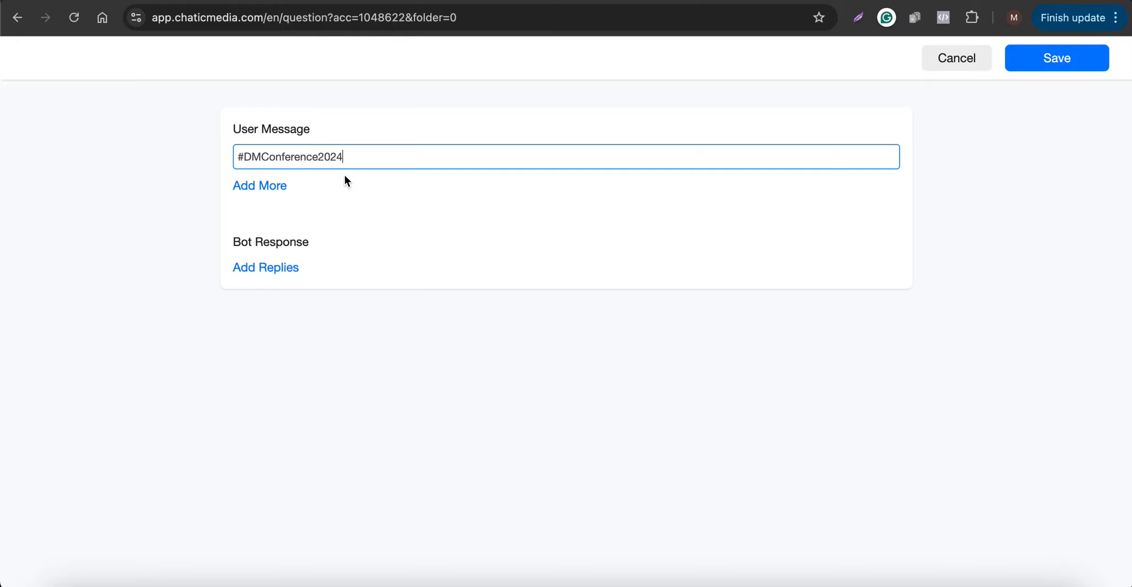
# Add a flow reply as the keyword's bot response and set it to the SMS DM Keyword flow.
pyautogui.click(273, 270)
pyautogui.click(269, 326)
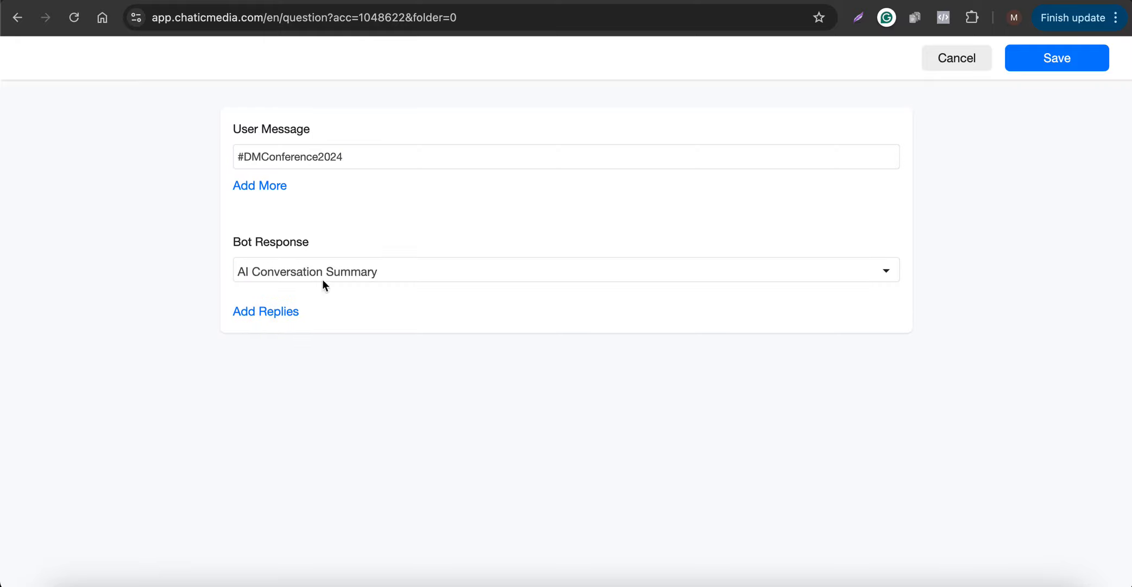
pyautogui.moveTo(356, 155); pyautogui.dragTo(144, 167)
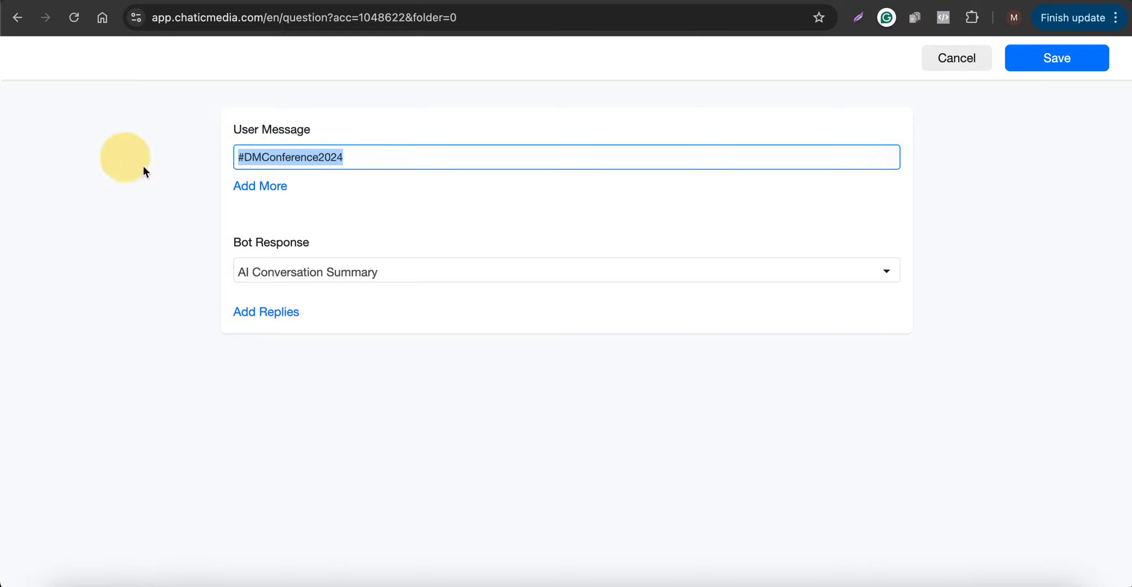
pyautogui.click(370, 271)
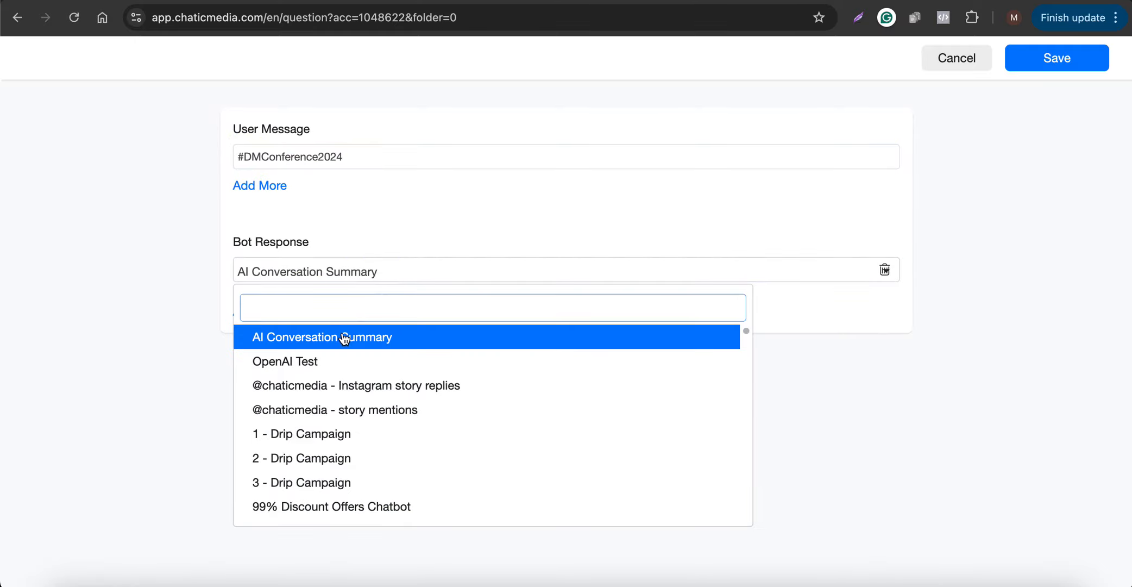
pyautogui.write('sms')
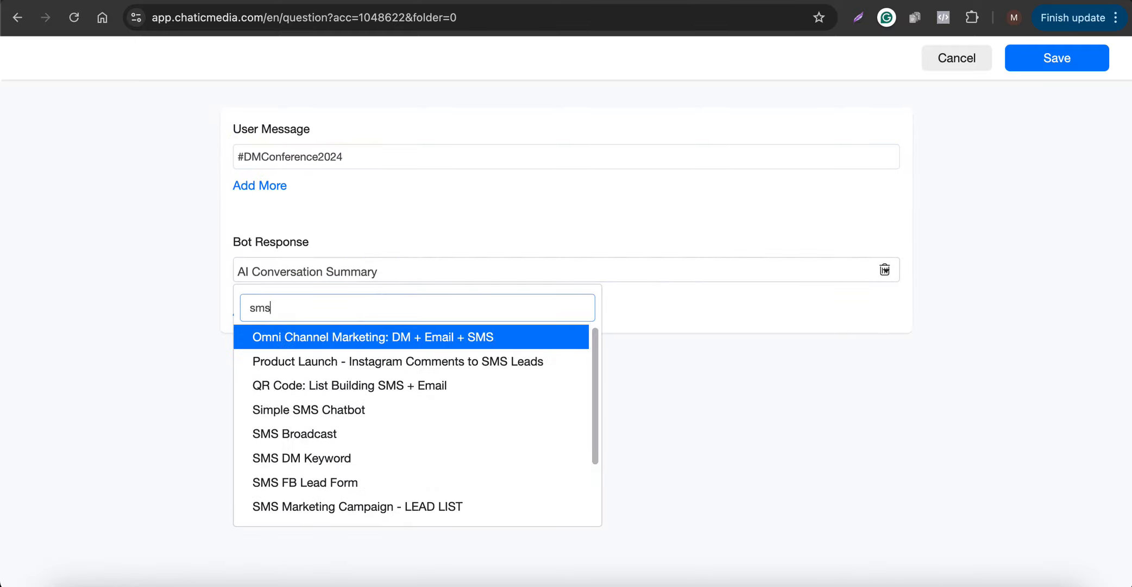
pyautogui.click(324, 464)
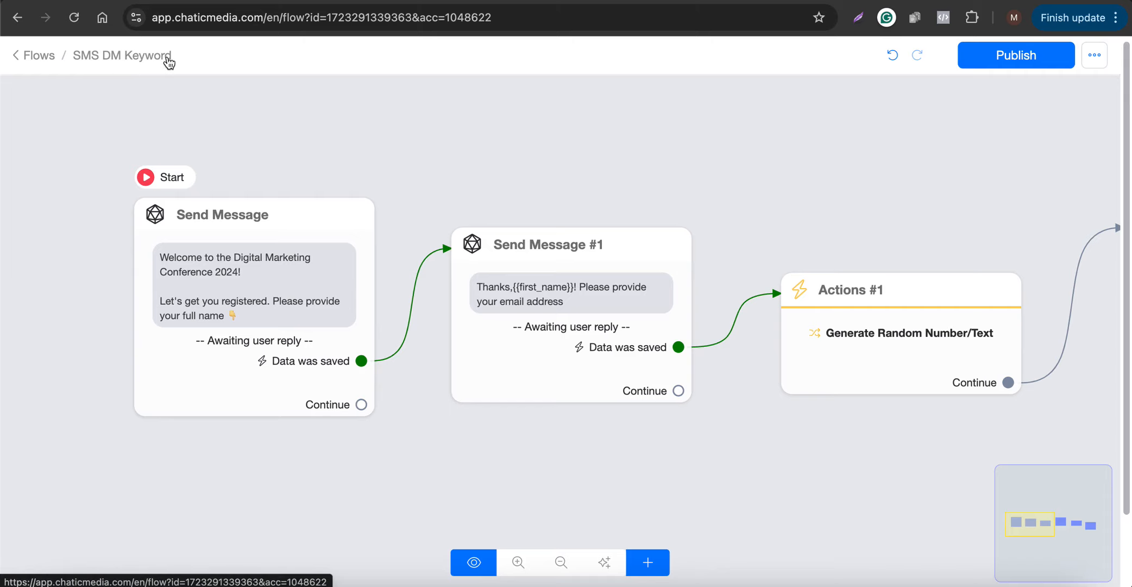
# Publish the SMS DM Keyword flow and save the #DMConference2024 keyword.
pyautogui.scroll(-5, 508, 350)
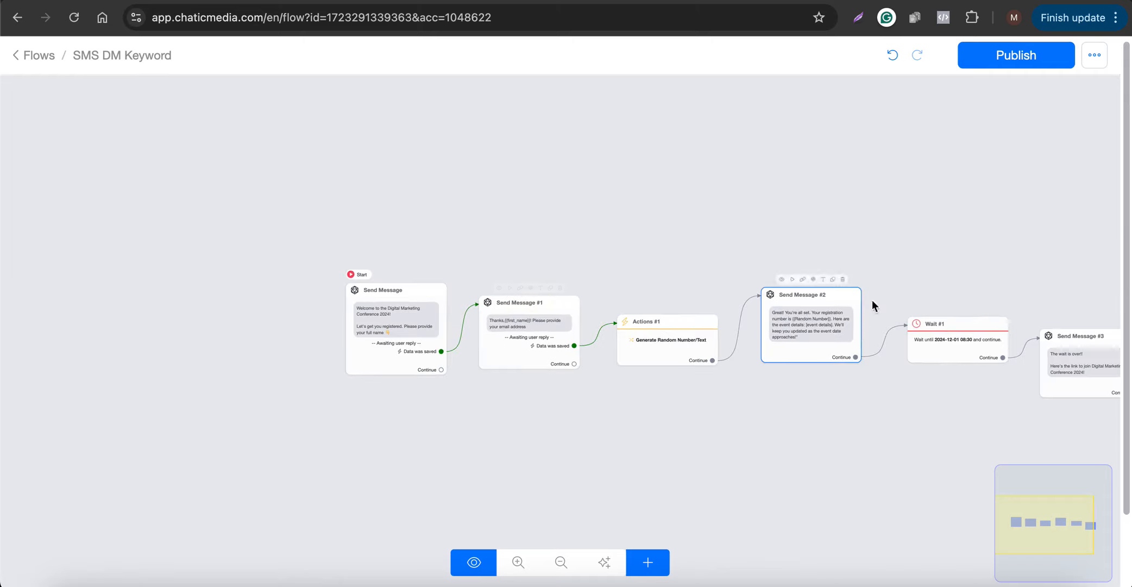
pyautogui.click(1004, 54)
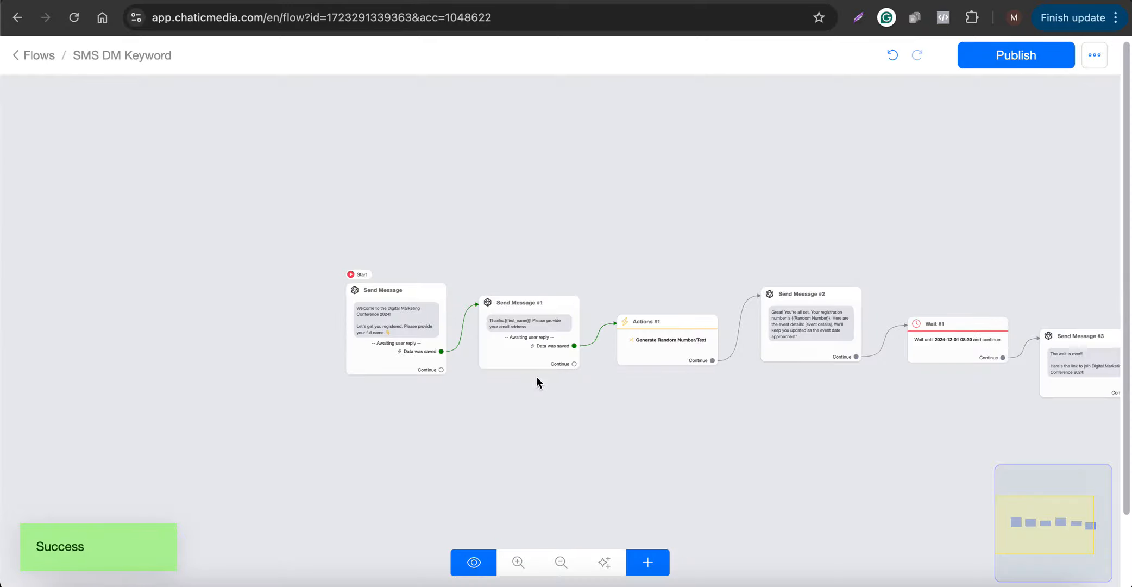
pyautogui.click(454, 1)
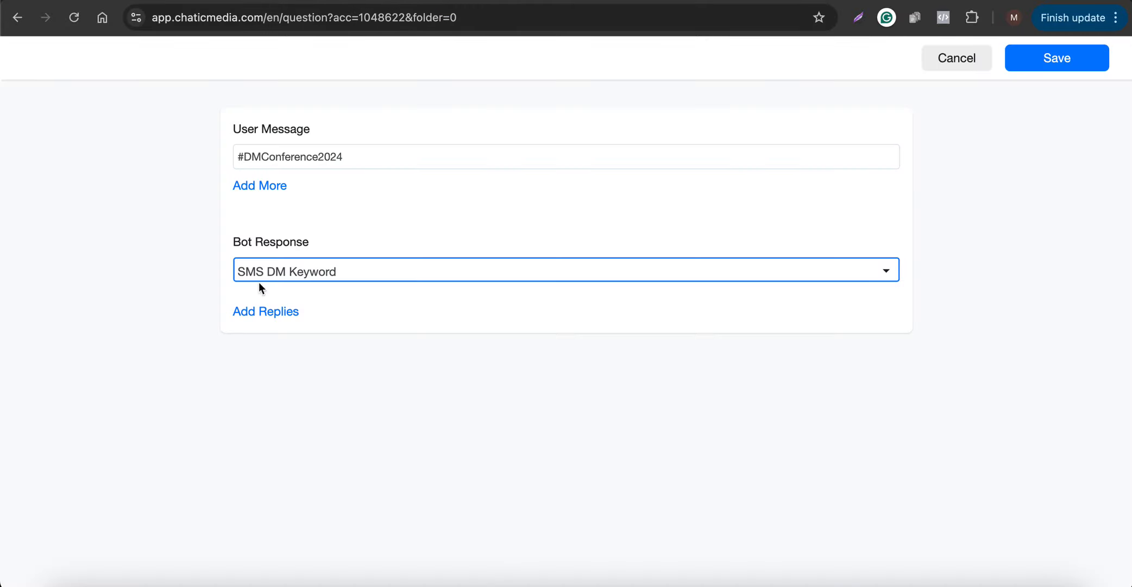
pyautogui.click(1056, 69)
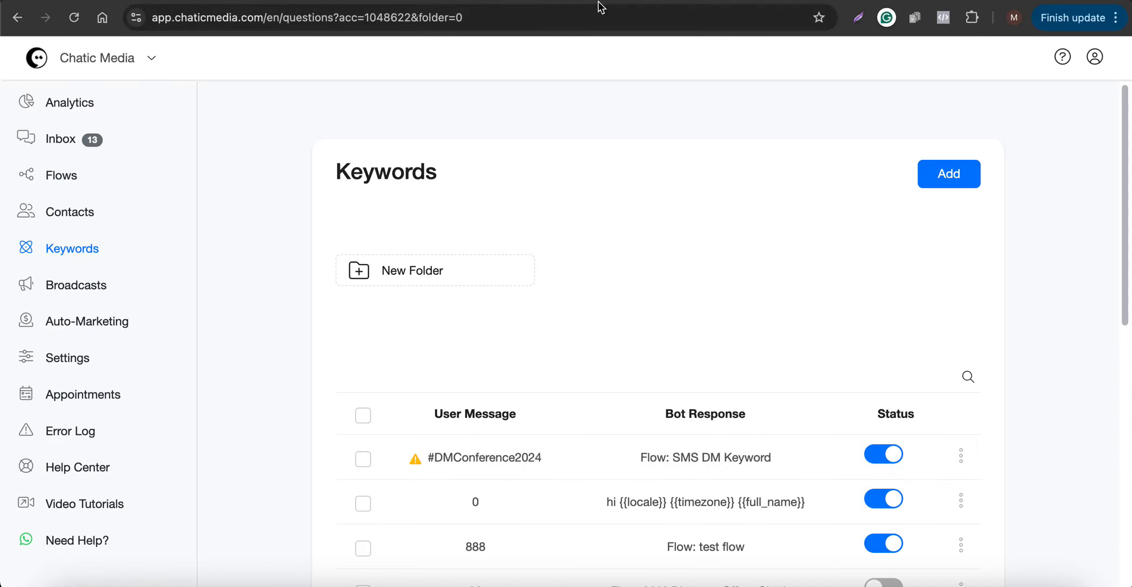
# Return to the flow's starting message and check the test SMS conversation with the bot on the phone.
pyautogui.click(737, 1)
pyautogui.click(386, 332)
pyautogui.scroll(5, 386, 332)
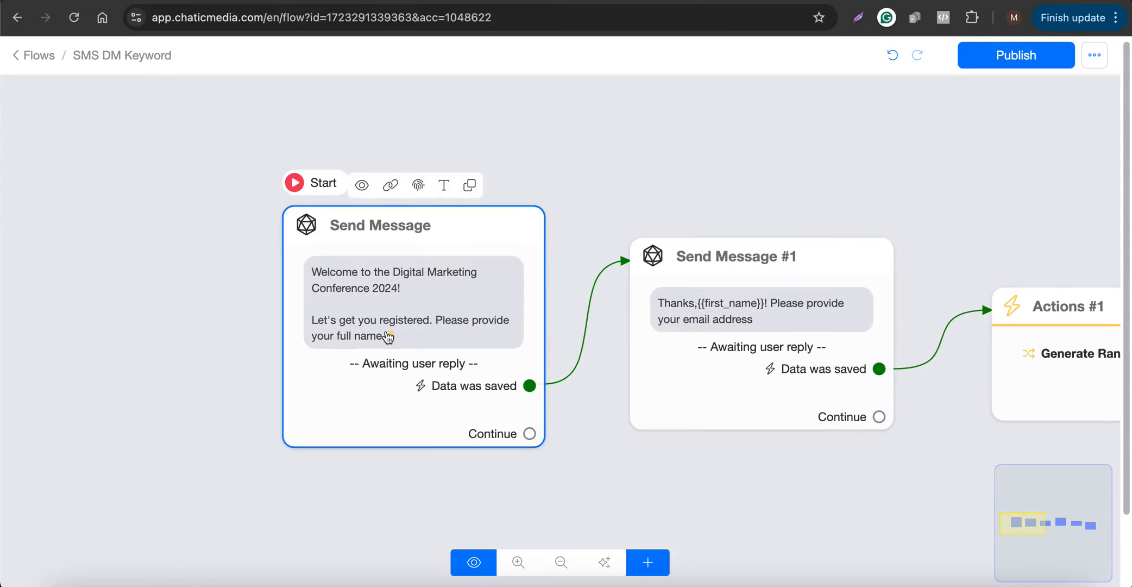
pyautogui.press('super+Tab')
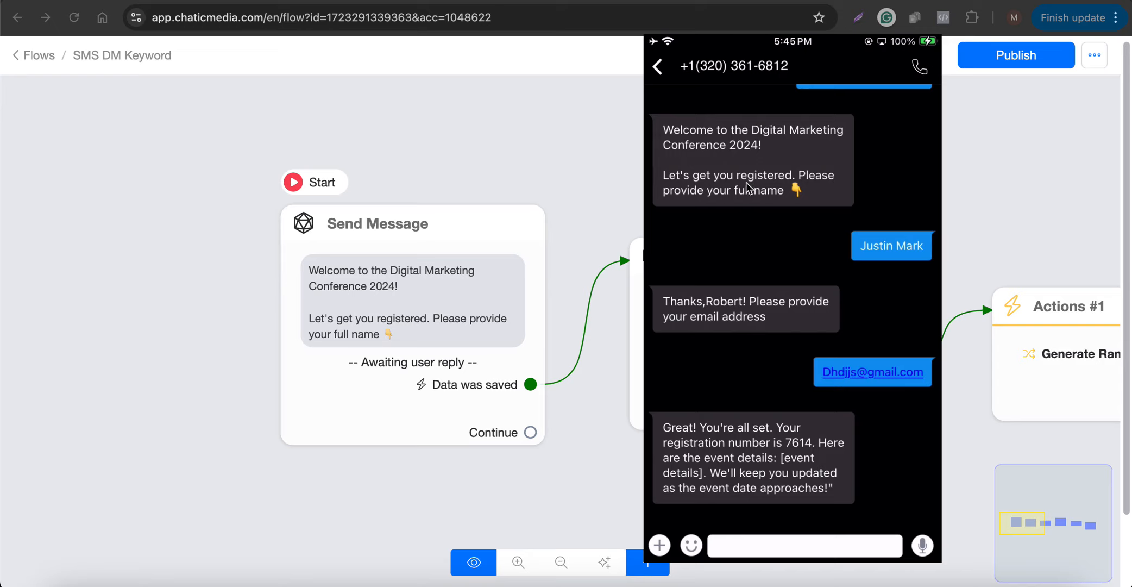
pyautogui.click(580, 153)
# Examine the test contact's inbox conversation from #DMConference2024 to the registration confirmation, and the contact's Random Number field.
pyautogui.scroll(-4, 403, 238)
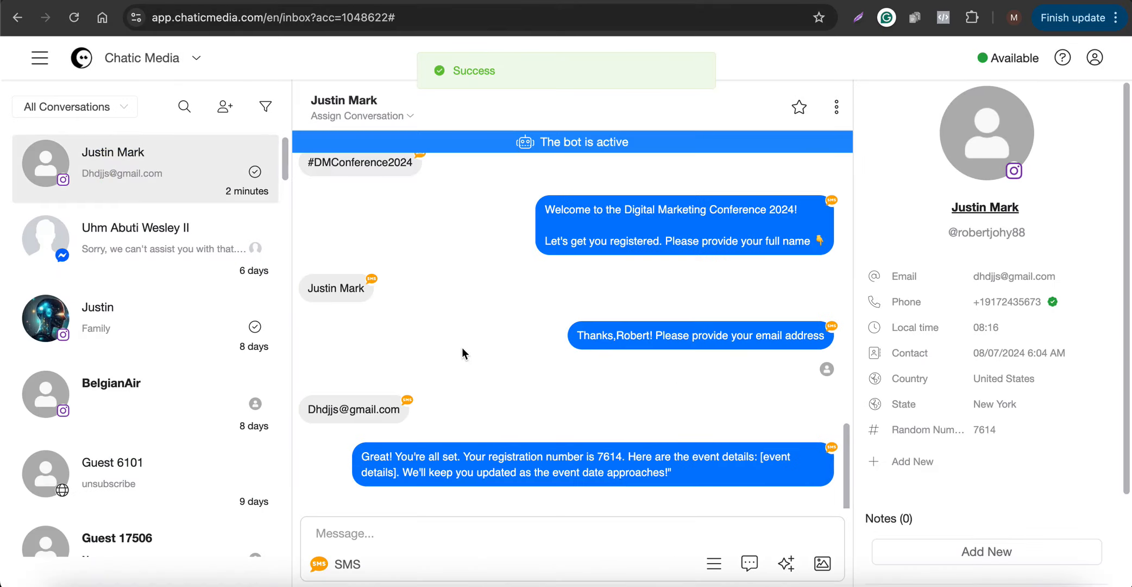
pyautogui.scroll(1, 520, 328)
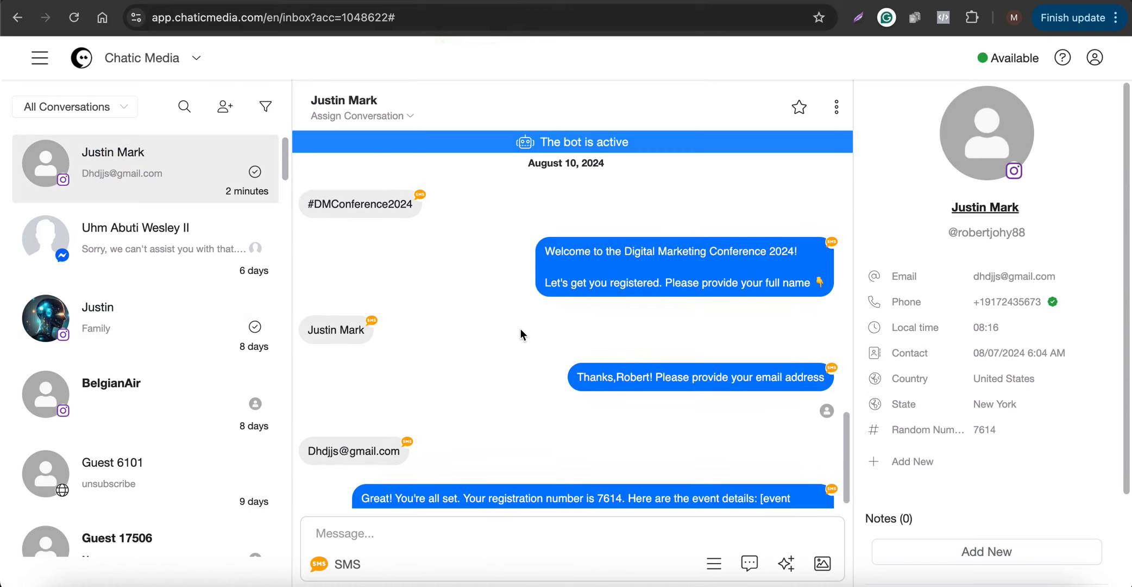
pyautogui.scroll(2, 519, 328)
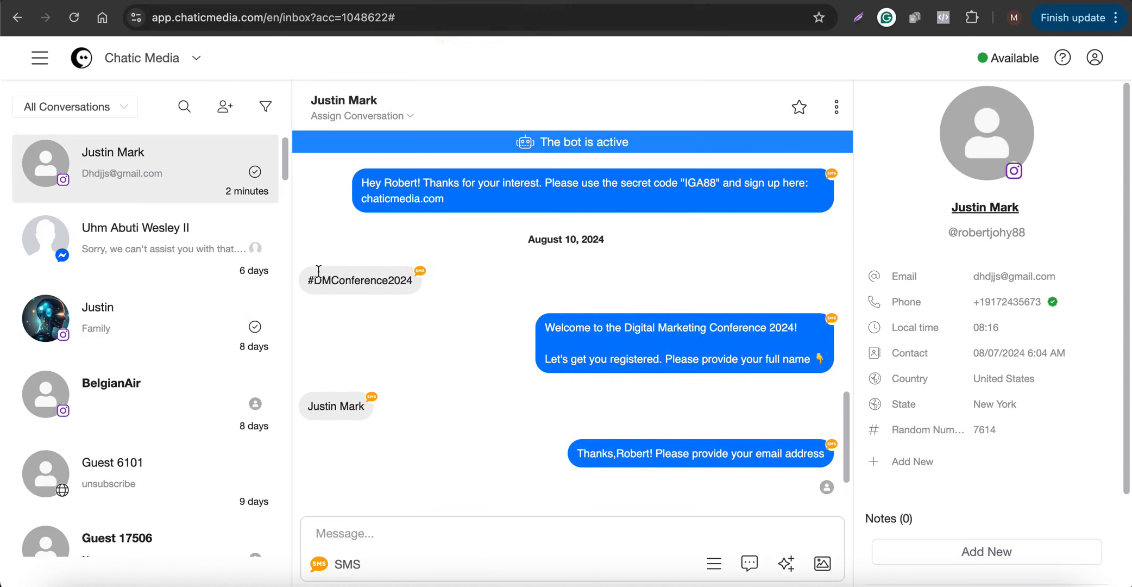
pyautogui.moveTo(315, 272); pyautogui.dragTo(427, 277)
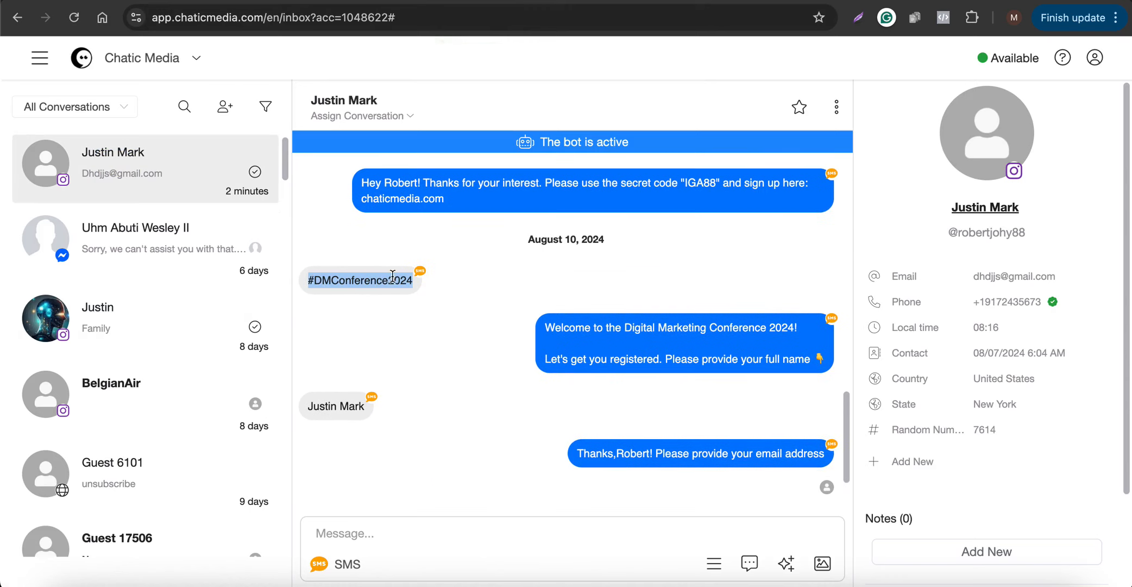
pyautogui.moveTo(600, 324); pyautogui.dragTo(620, 371)
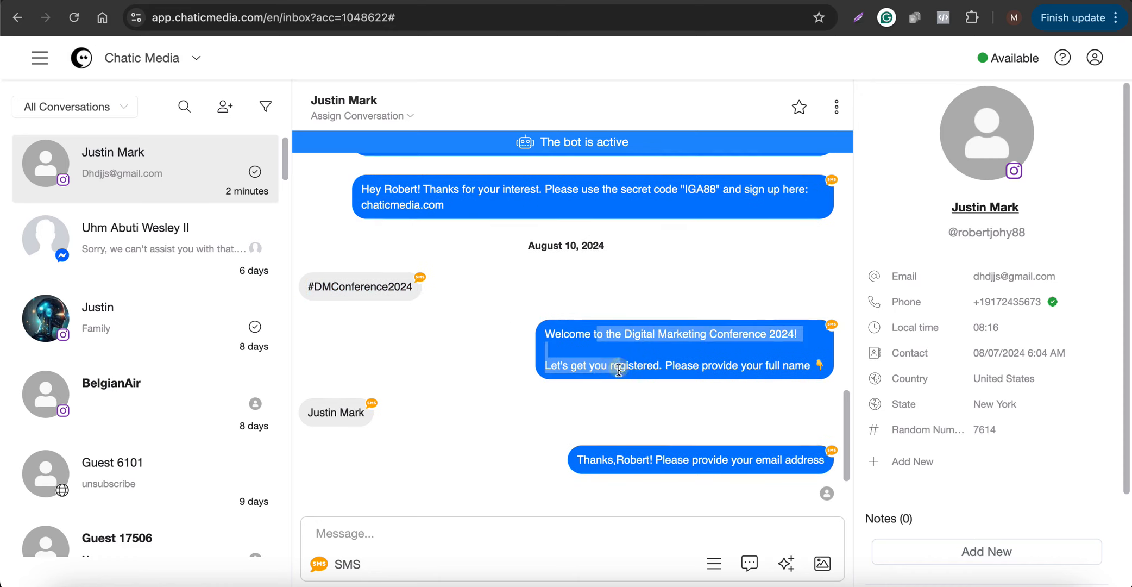
pyautogui.scroll(-3, 604, 392)
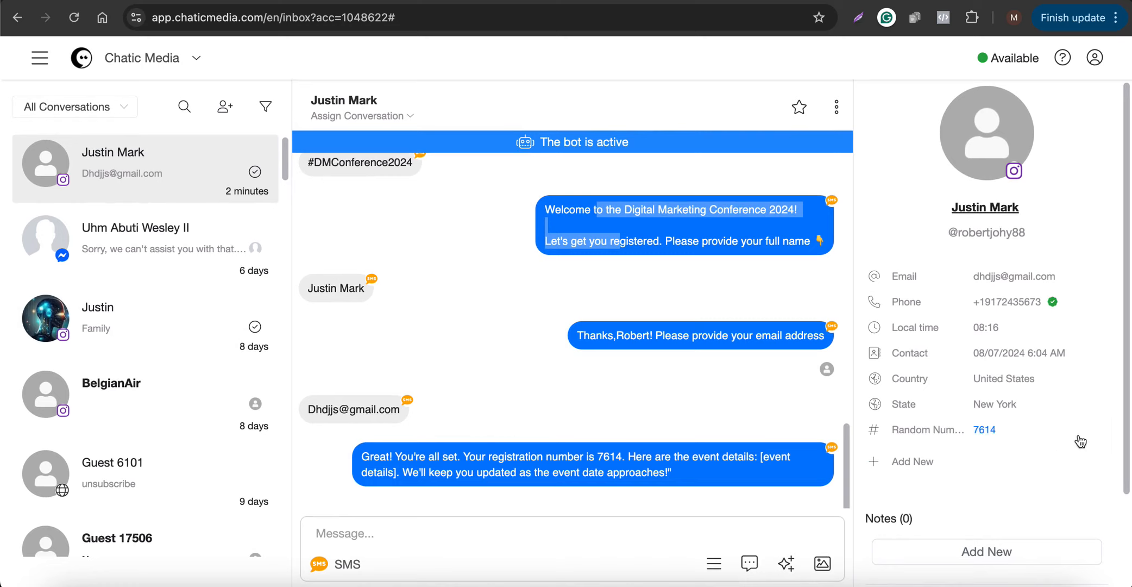
pyautogui.moveTo(894, 429); pyautogui.dragTo(988, 436)
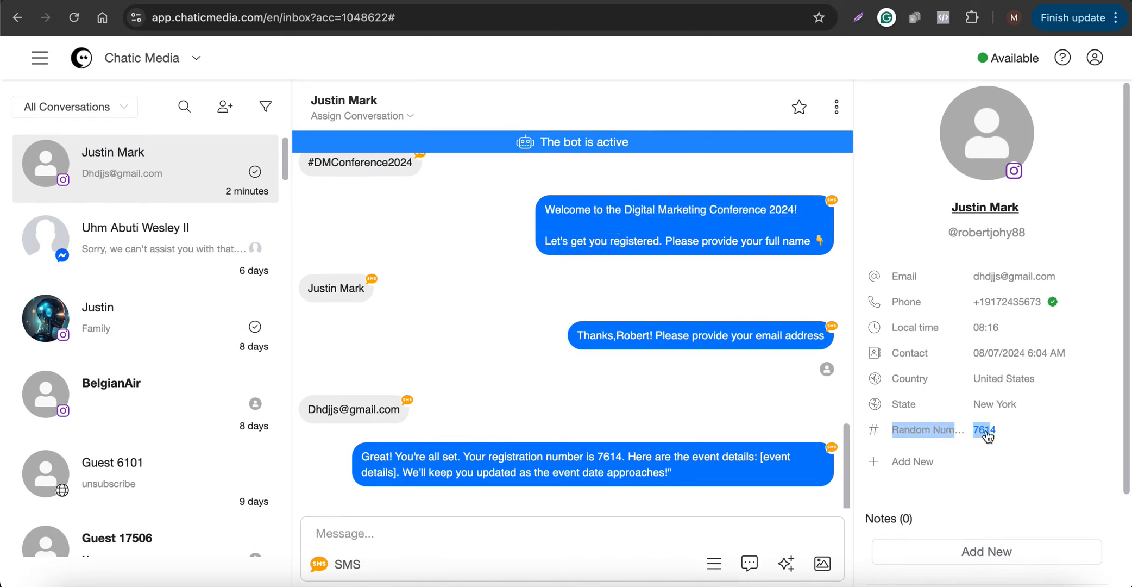